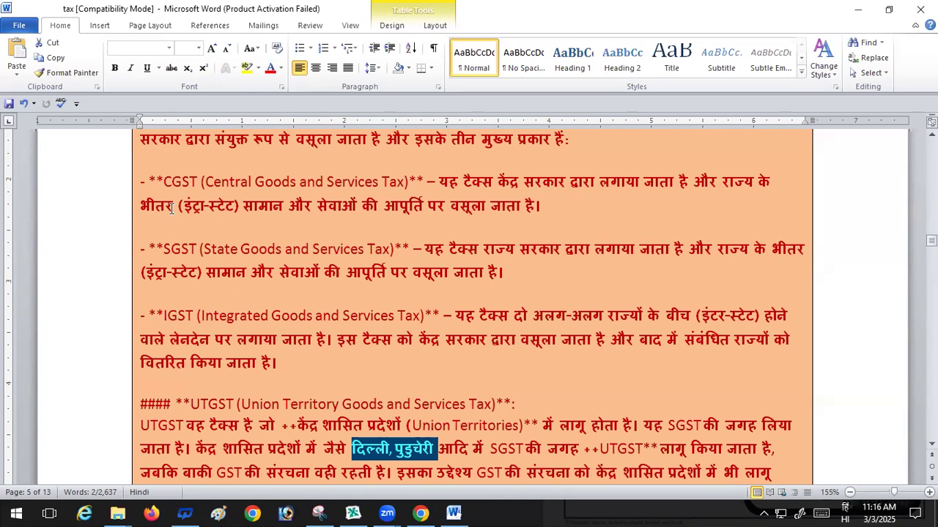
# Review the definitions of CGST, SGST, IGST and UTGST in the GST types section, marking terms while reading
pyautogui.moveTo(161, 166); pyautogui.dragTo(213, 254)
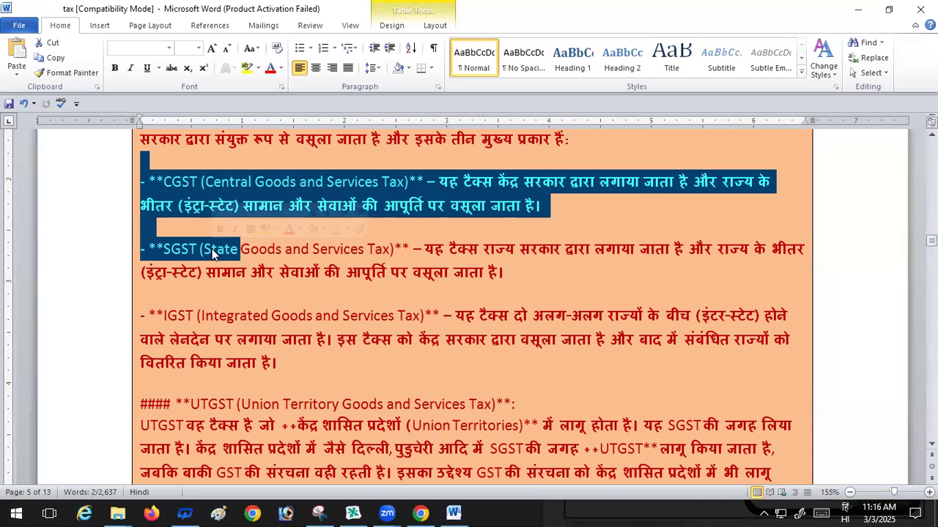
pyautogui.click(217, 290)
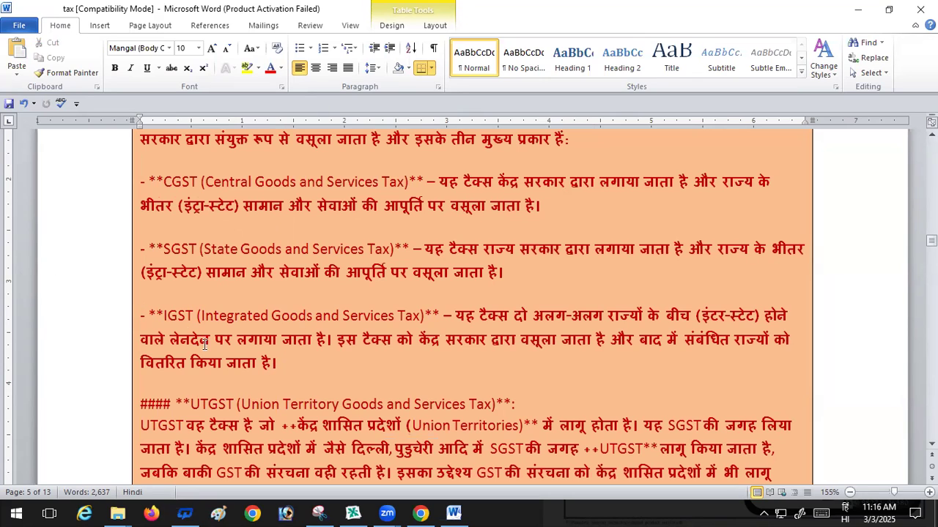
pyautogui.moveTo(163, 316); pyautogui.dragTo(271, 317)
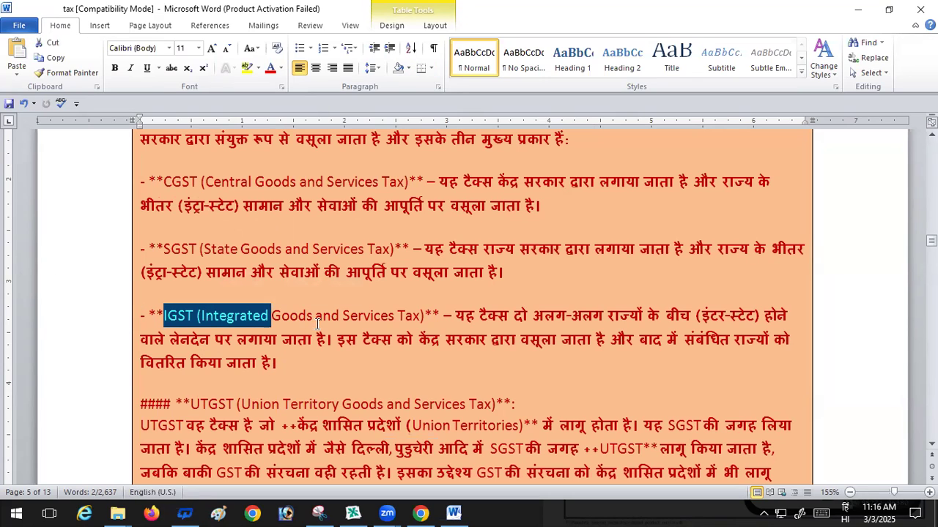
pyautogui.scroll(-2, 344, 337)
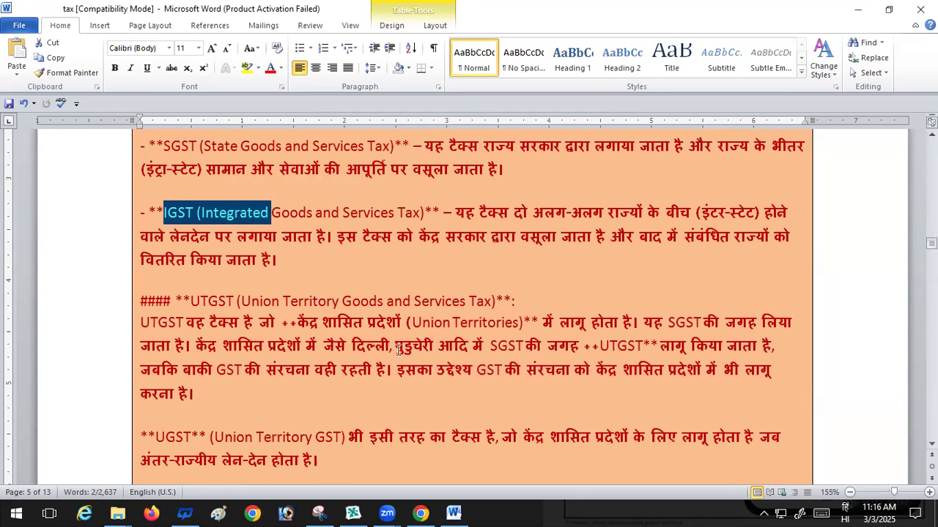
pyautogui.doubleClick(211, 301)
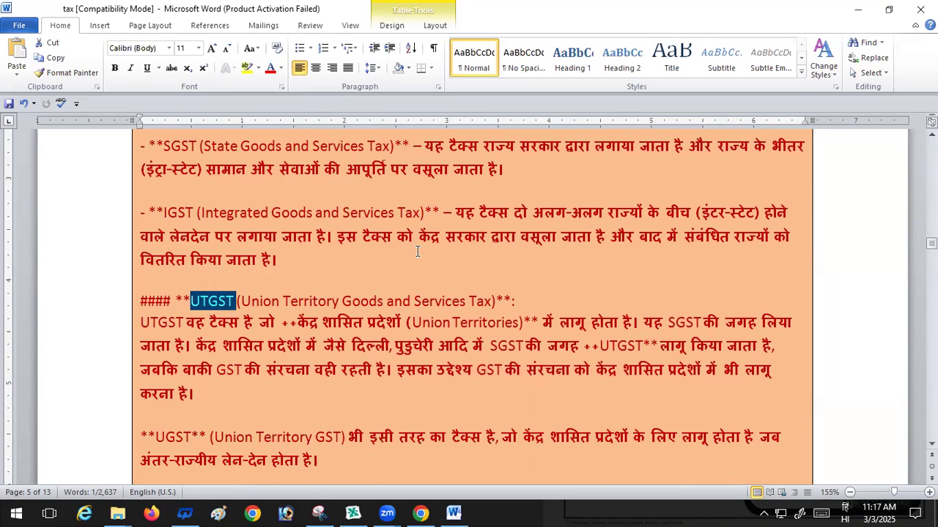
pyautogui.scroll(-2, 418, 251)
pyautogui.scroll(5, 339, 265)
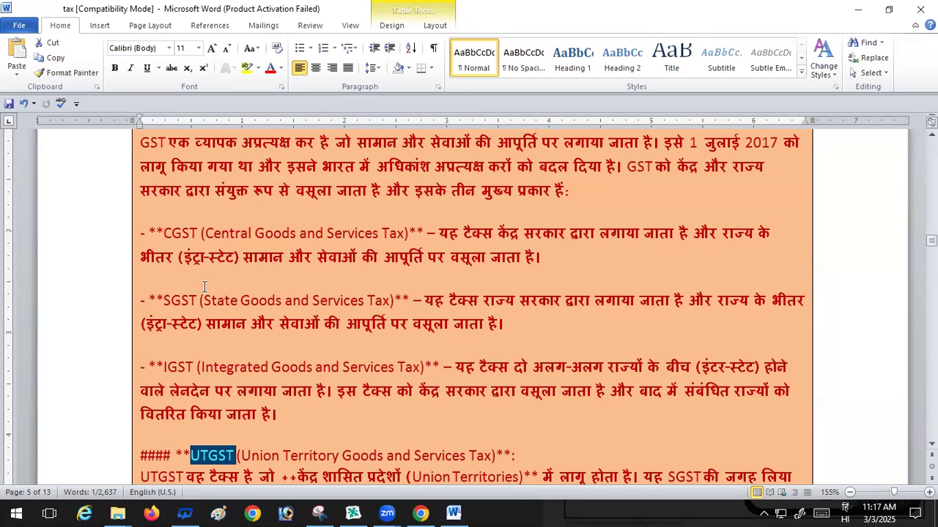
pyautogui.scroll(-2, 280, 321)
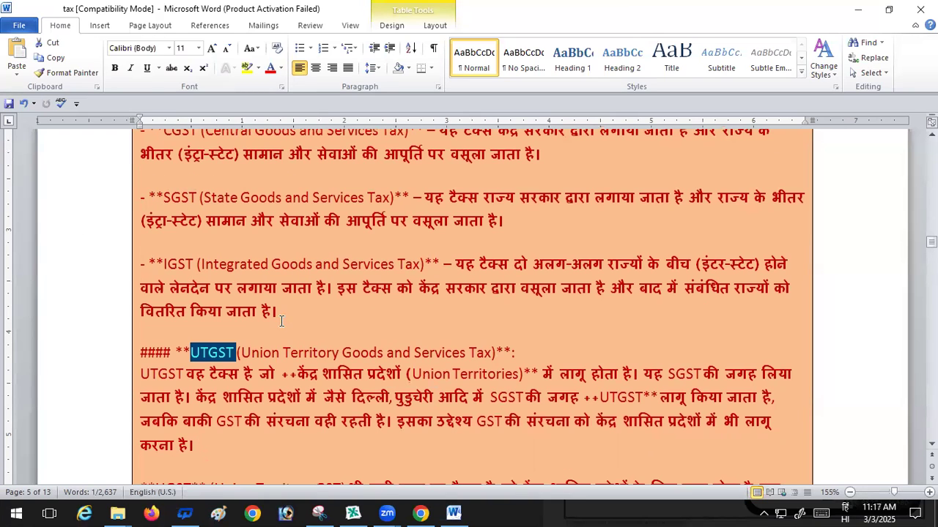
# Read the GST features, the UTGST example, the before-and-after GST difference and the Direct Tax versus Indirect Tax comparison
pyautogui.scroll(-6, 293, 337)
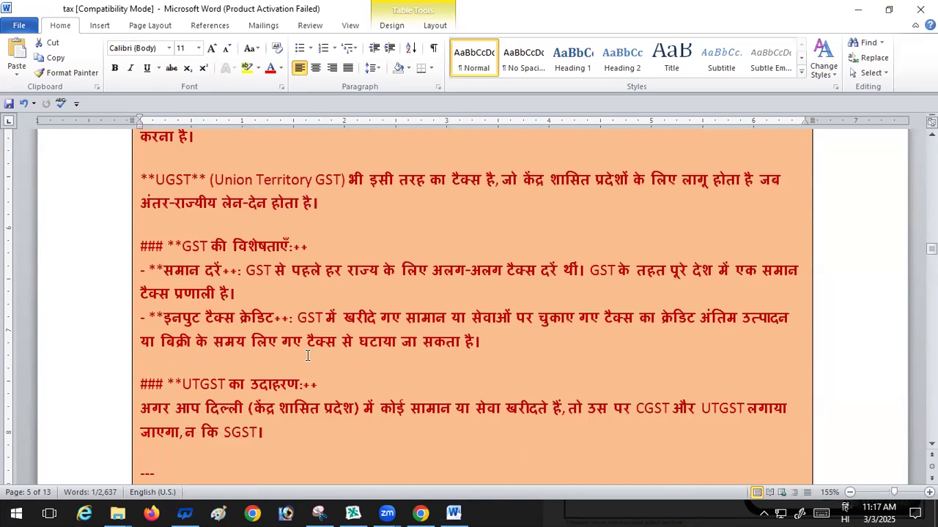
pyautogui.scroll(-1, 307, 355)
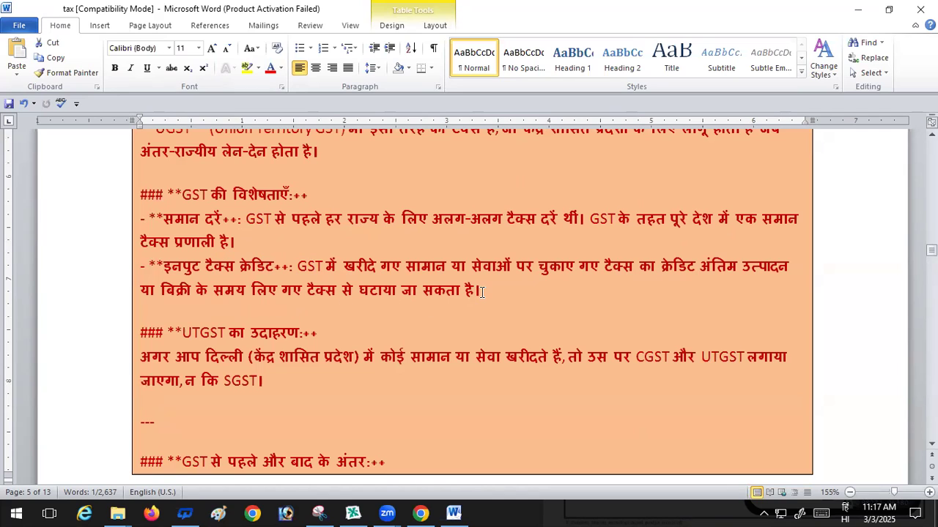
pyautogui.scroll(-1, 482, 292)
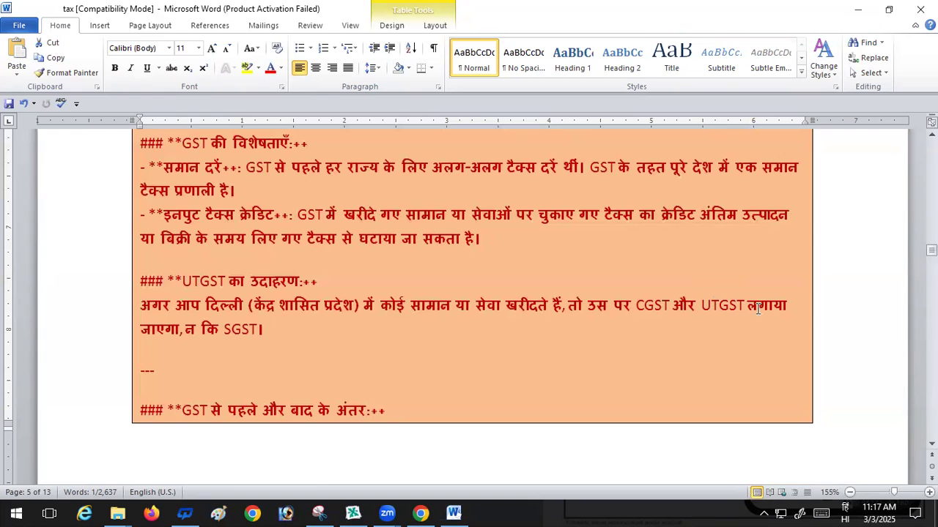
pyautogui.moveTo(232, 329); pyautogui.dragTo(253, 330)
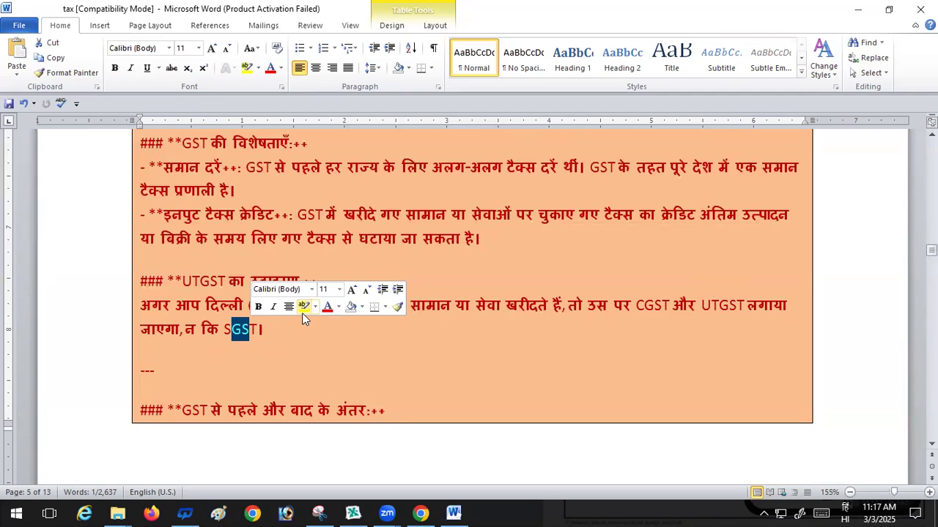
pyautogui.scroll(-1, 302, 313)
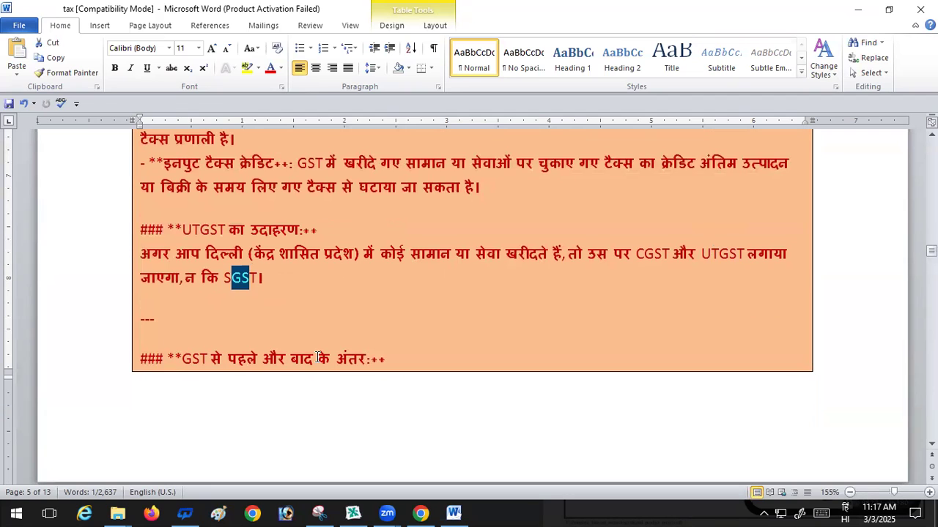
pyautogui.scroll(-6, 364, 354)
pyautogui.scroll(-1, 365, 353)
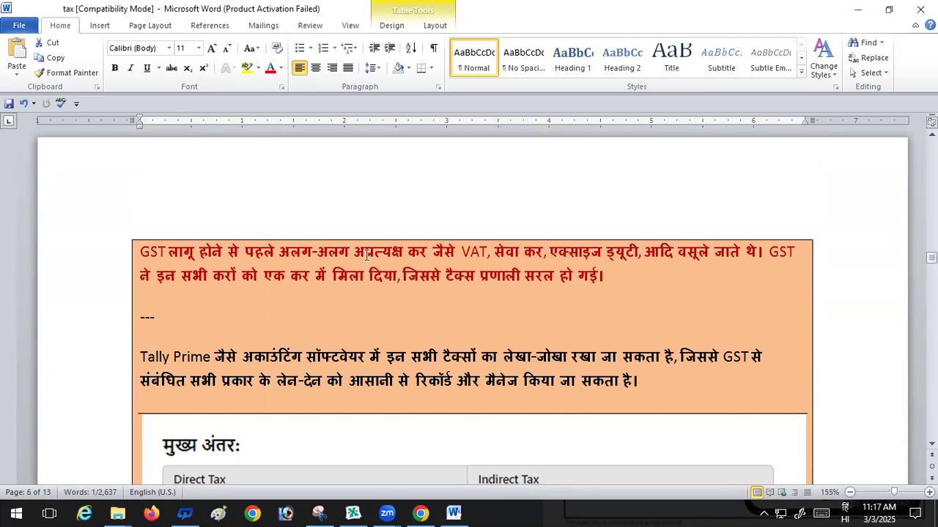
pyautogui.doubleClick(472, 252)
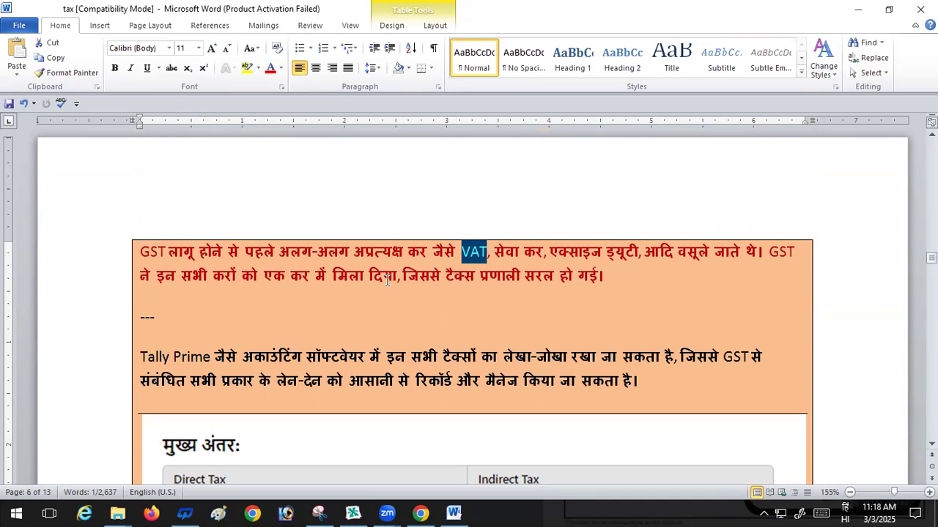
pyautogui.scroll(-1, 398, 267)
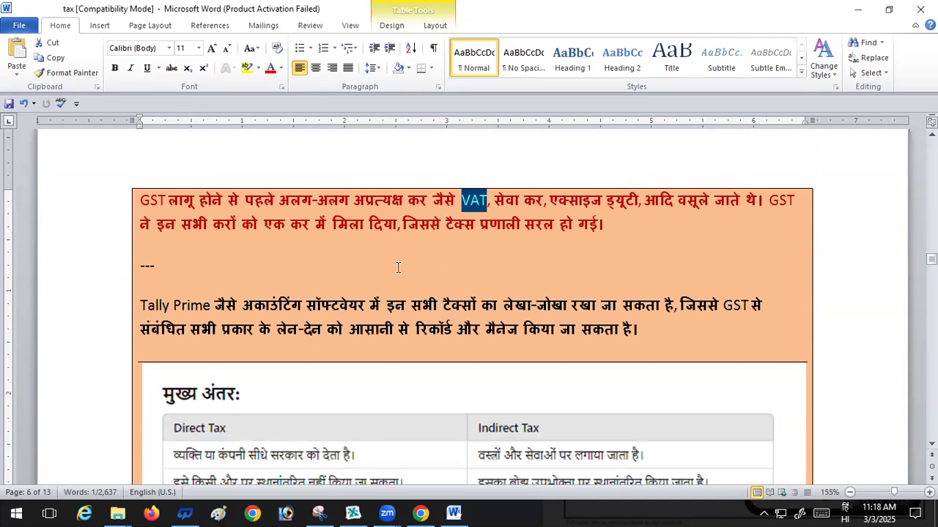
pyautogui.scroll(-4, 398, 267)
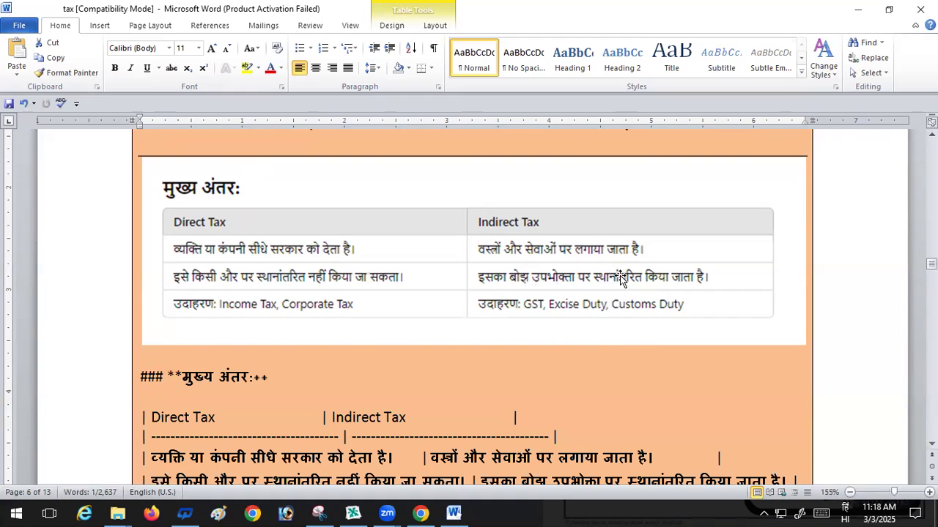
# Examine the list of GST rates and the example goods and services under the 0% and 5% rates
pyautogui.scroll(-20, 621, 277)
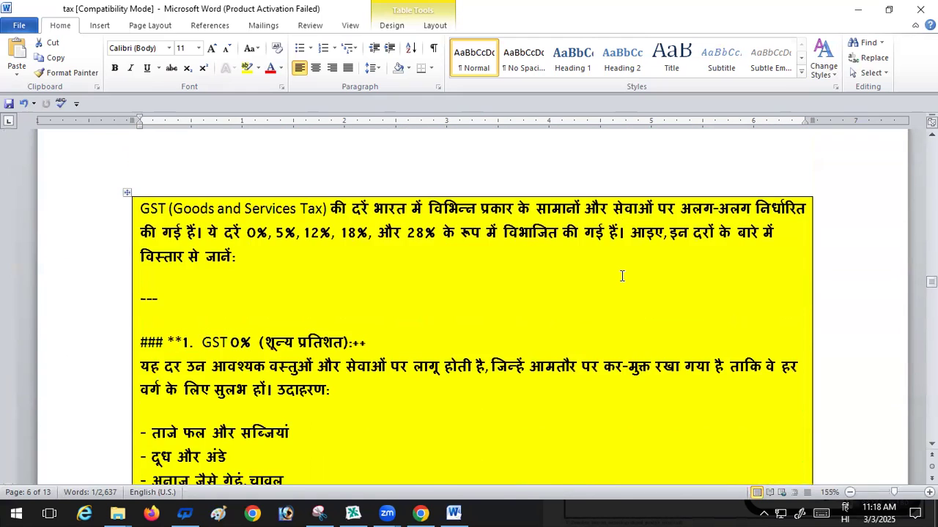
pyautogui.scroll(1, 622, 277)
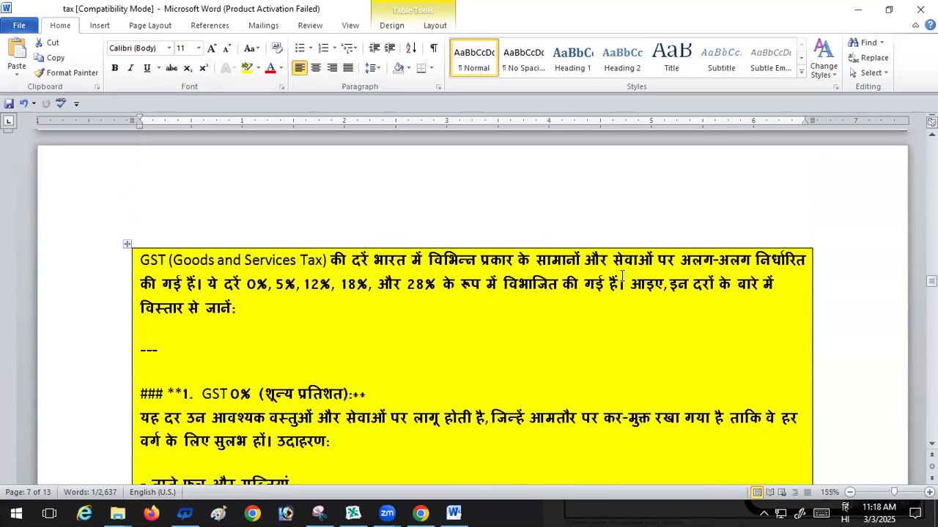
pyautogui.moveTo(265, 286); pyautogui.dragTo(286, 286)
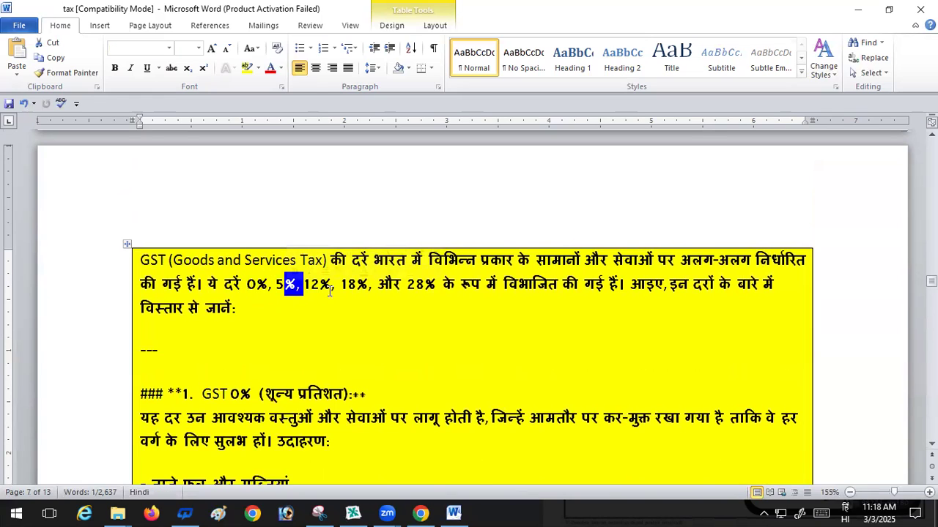
pyautogui.click(332, 286)
pyautogui.click(375, 286)
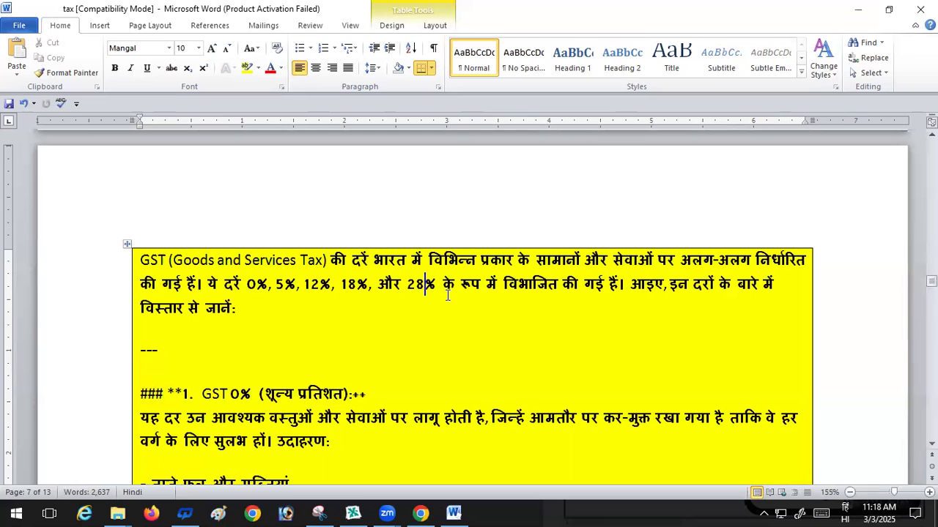
pyautogui.scroll(-1, 512, 288)
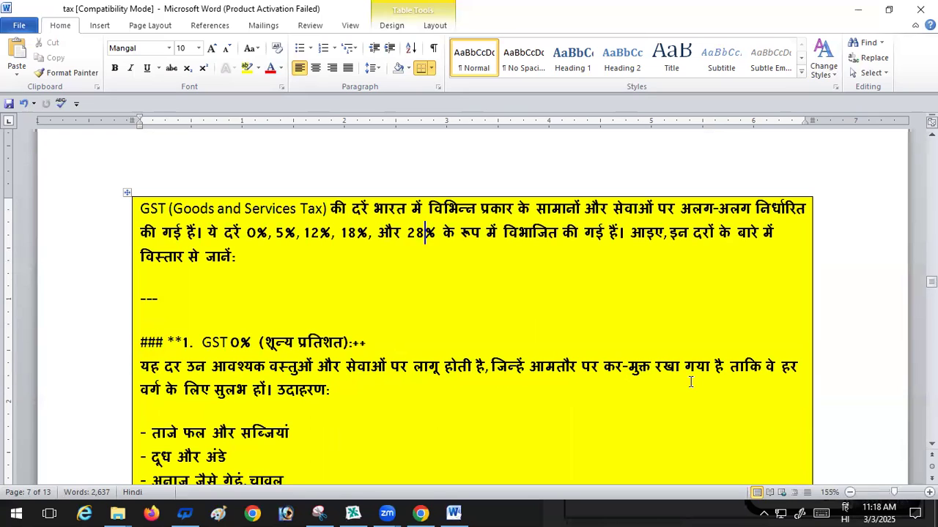
pyautogui.scroll(-1, 690, 382)
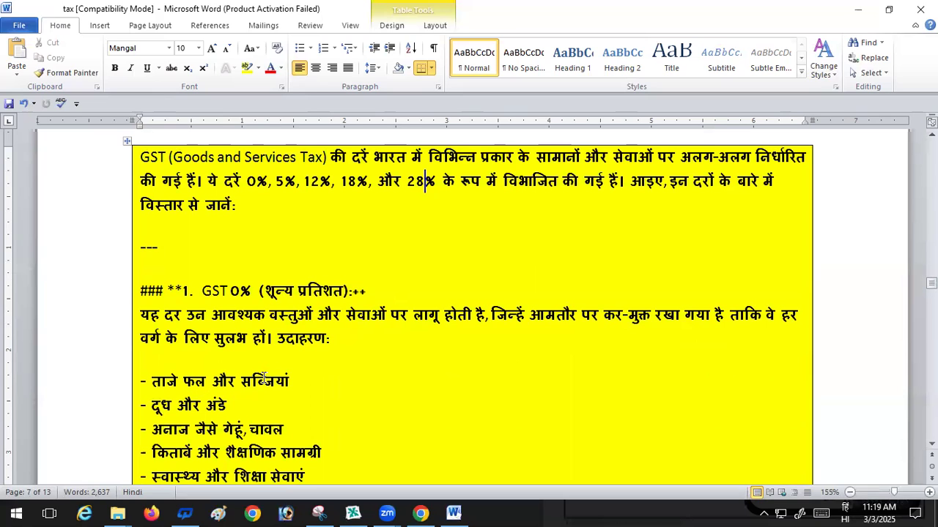
pyautogui.scroll(-1, 263, 379)
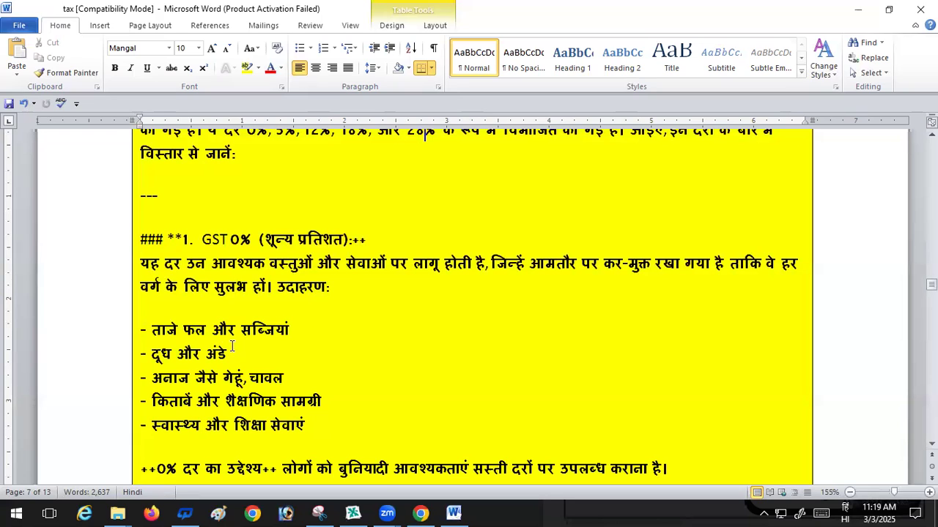
pyautogui.scroll(-1, 349, 343)
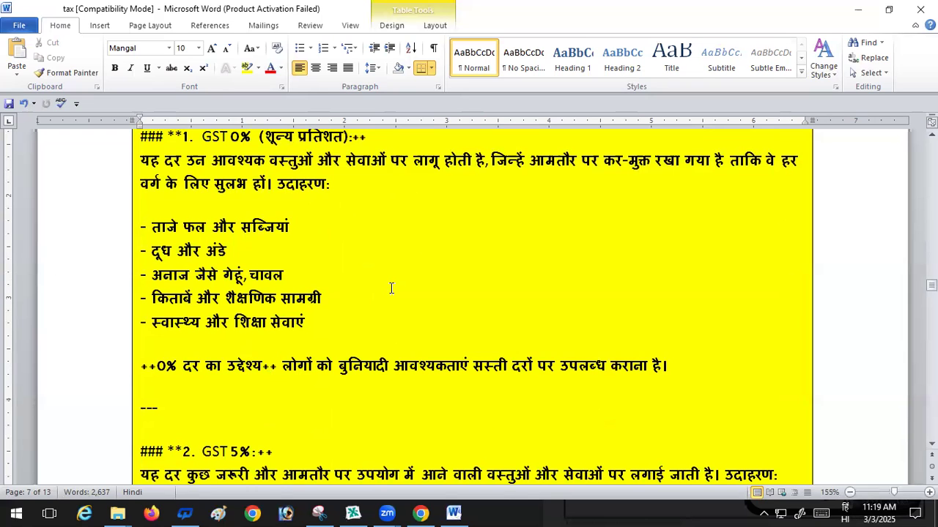
pyautogui.scroll(-2, 391, 288)
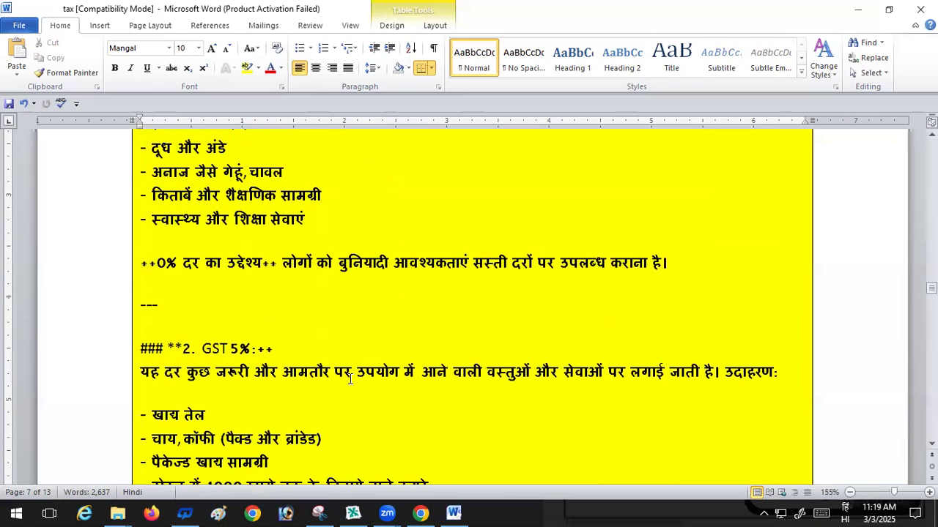
pyautogui.scroll(-2, 350, 379)
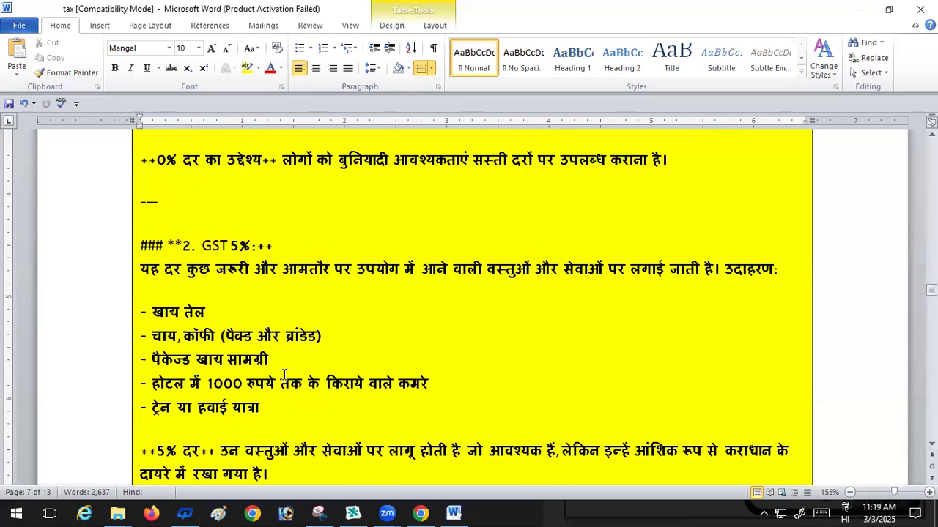
pyautogui.scroll(-1, 266, 376)
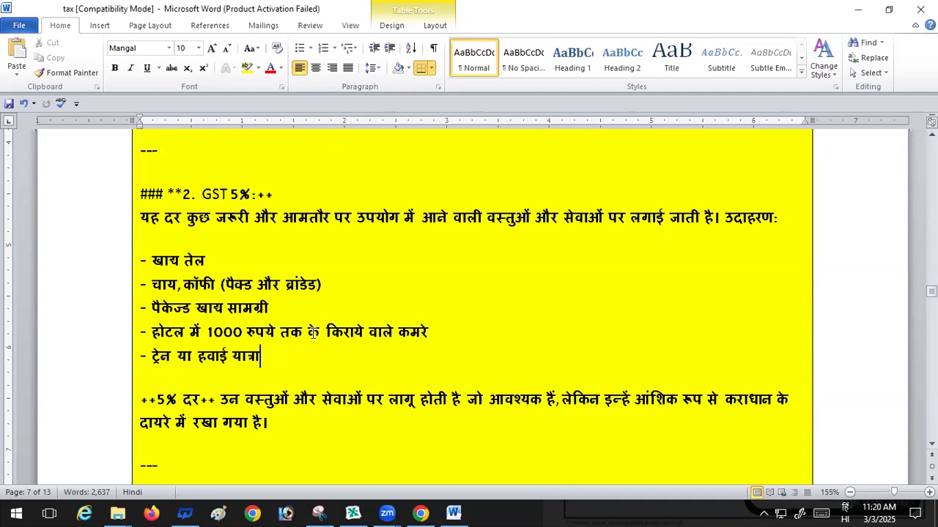
pyautogui.scroll(-1, 312, 332)
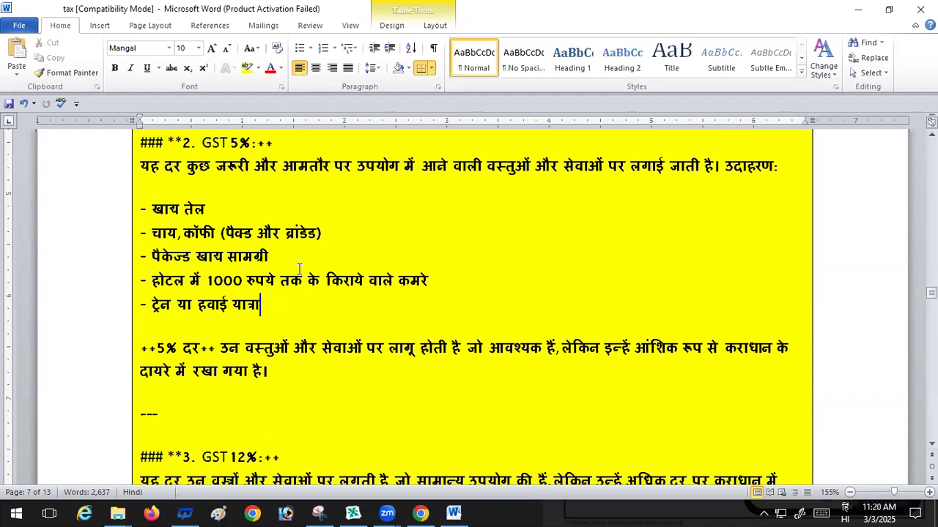
# Replace the word वस्त्रों with सामान in the description under the GST 12% heading
pyautogui.scroll(-3, 299, 269)
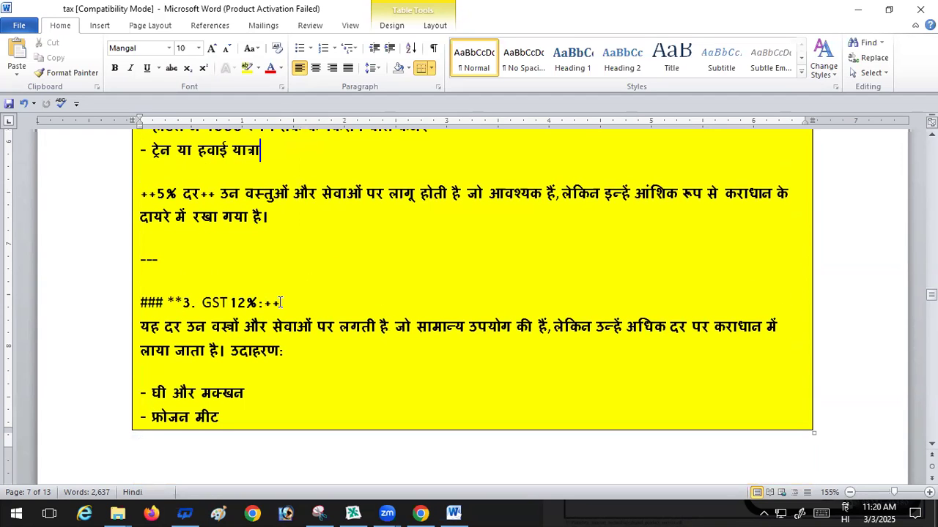
pyautogui.moveTo(242, 327); pyautogui.dragTo(210, 327)
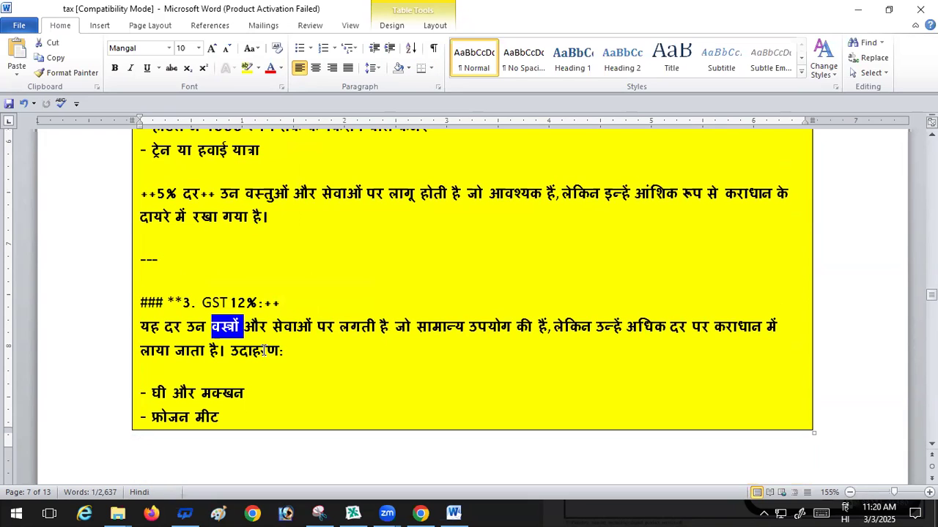
pyautogui.write('सामान')
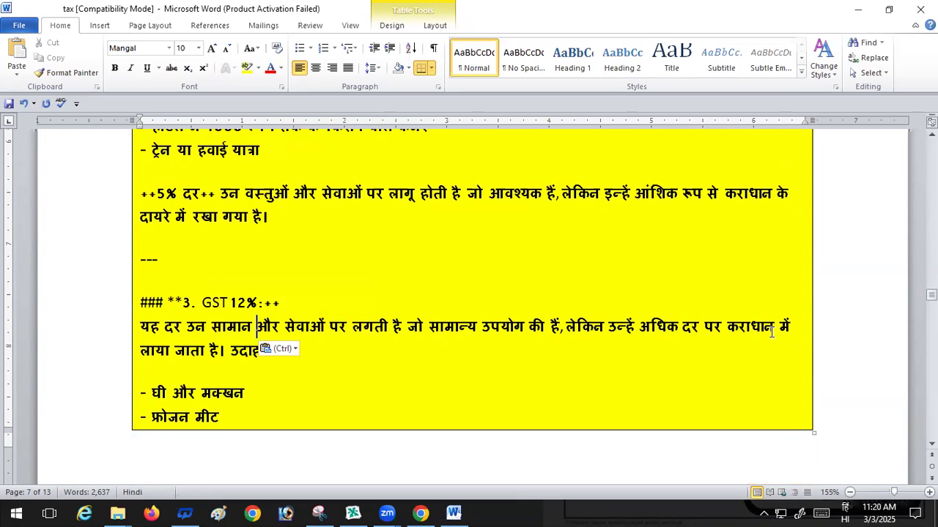
# Delete the text घी और मक्खन from the first example bullet under GST 12%, keeping its dash
pyautogui.scroll(-1, 772, 332)
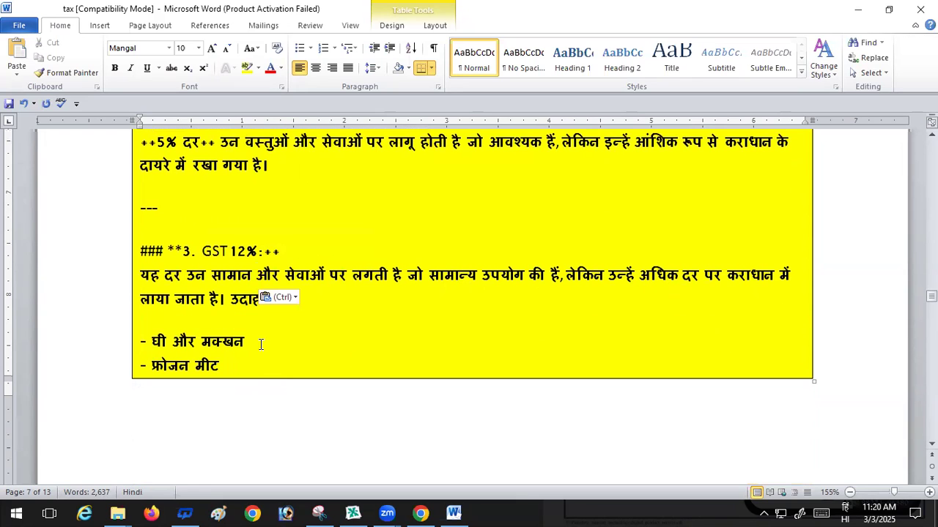
pyautogui.scroll(-2, 260, 343)
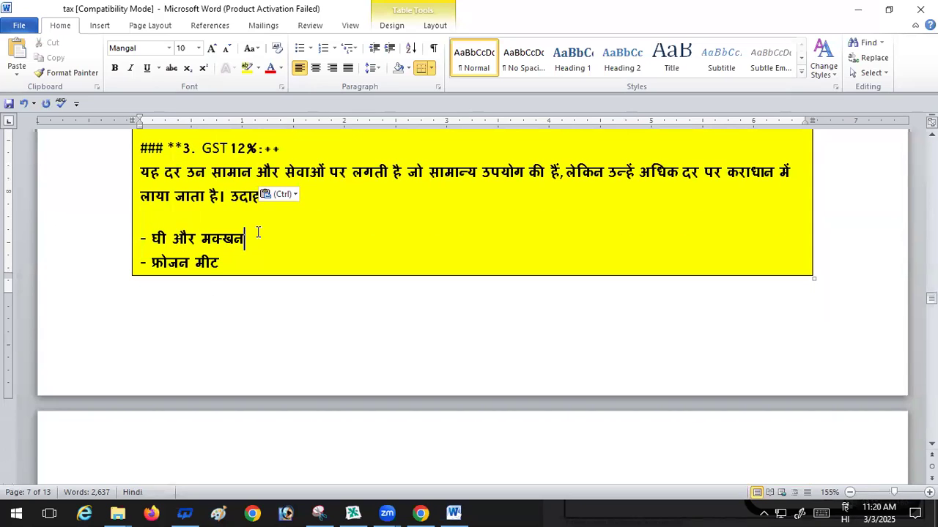
pyautogui.moveTo(258, 233); pyautogui.dragTo(152, 238)
pyautogui.press('Delete')
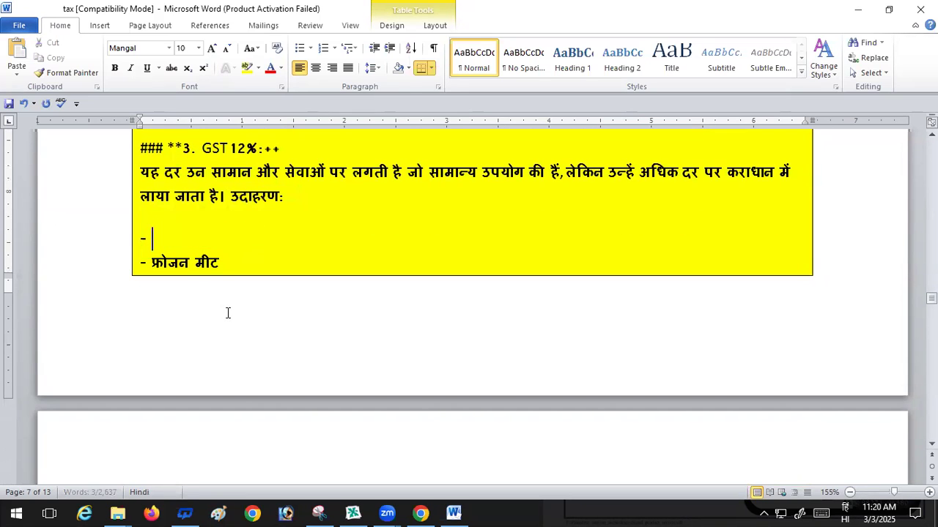
pyautogui.click(243, 256)
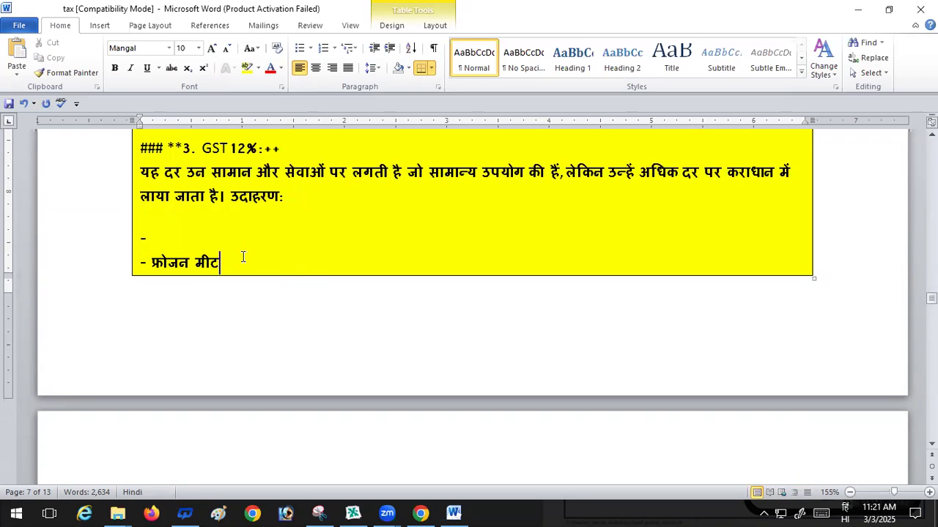
# Read the example goods and services and the closing summary lines under the GST 12% and GST 18% headings
pyautogui.scroll(-5, 242, 257)
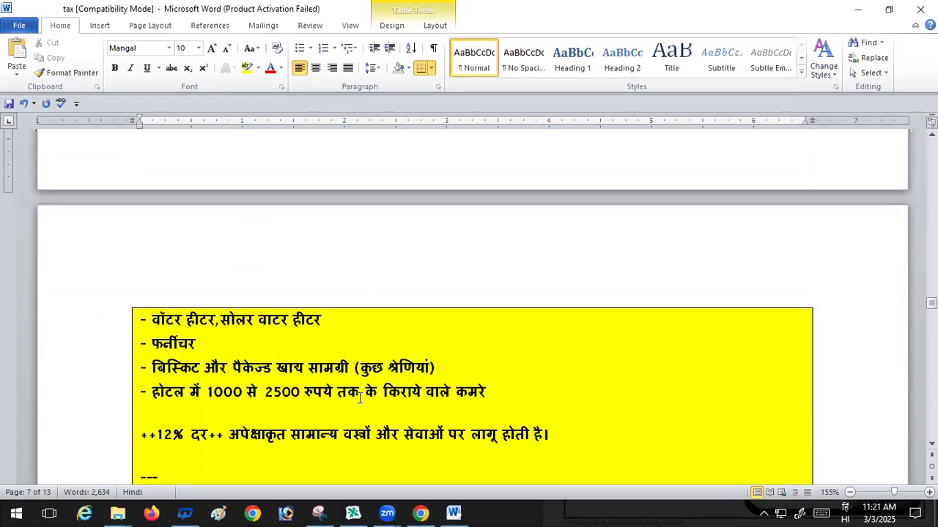
pyautogui.scroll(6, 462, 395)
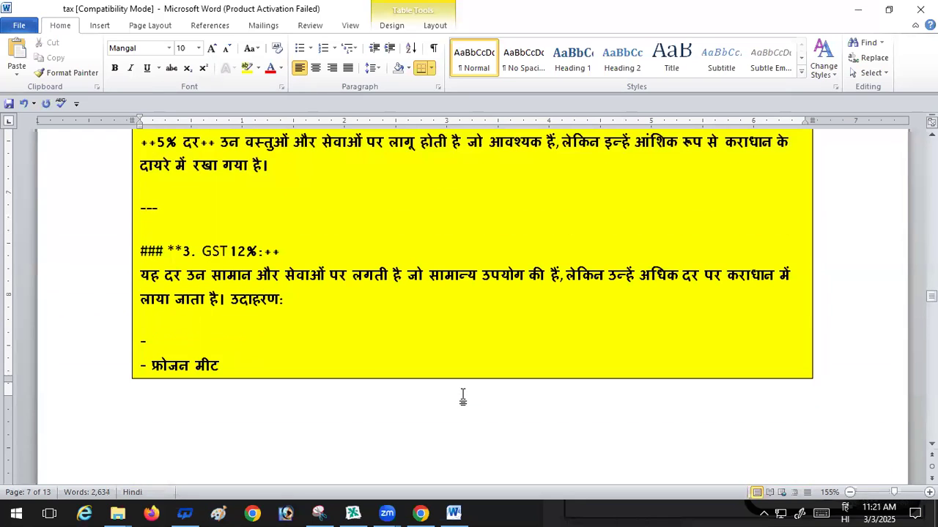
pyautogui.scroll(-10, 306, 263)
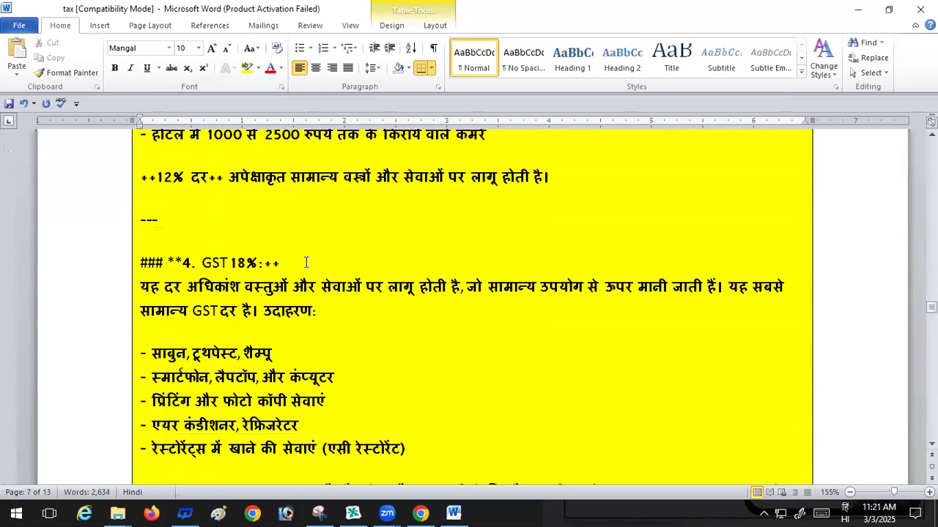
pyautogui.scroll(1, 306, 262)
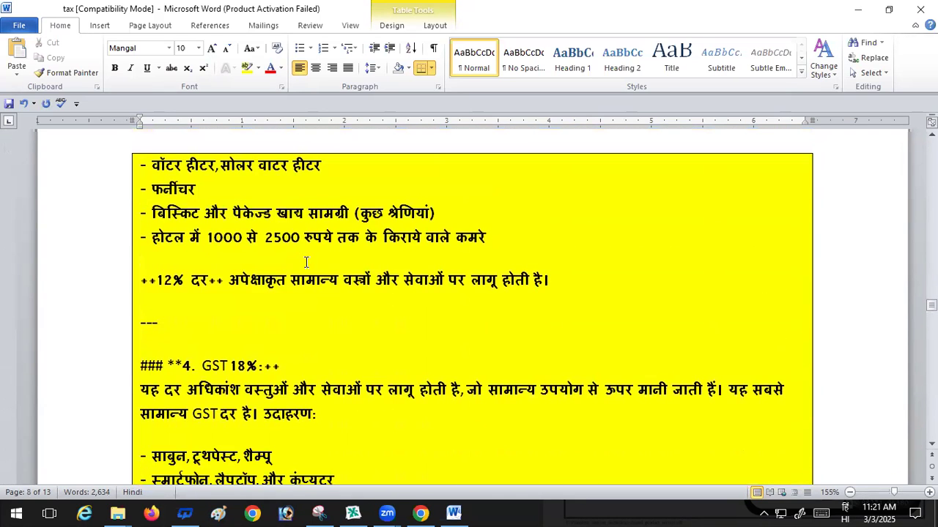
pyautogui.scroll(-1, 338, 296)
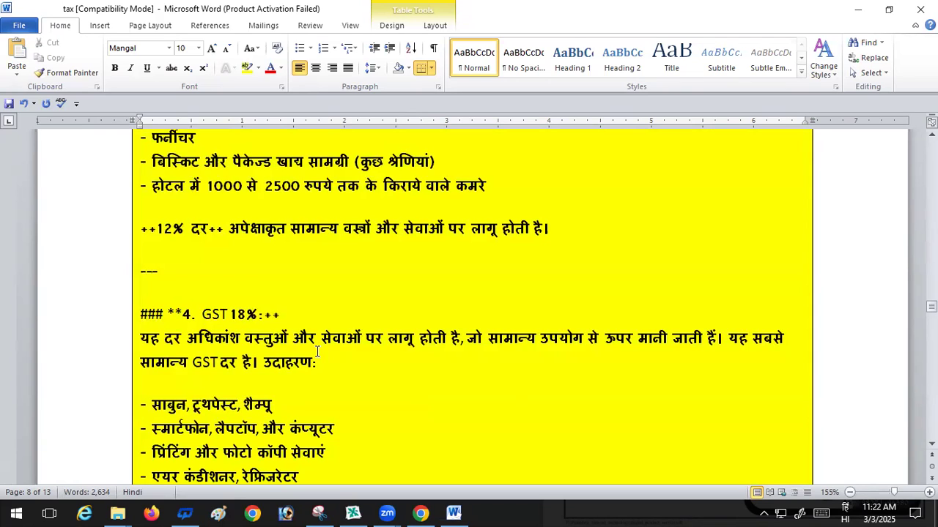
pyautogui.click(361, 340)
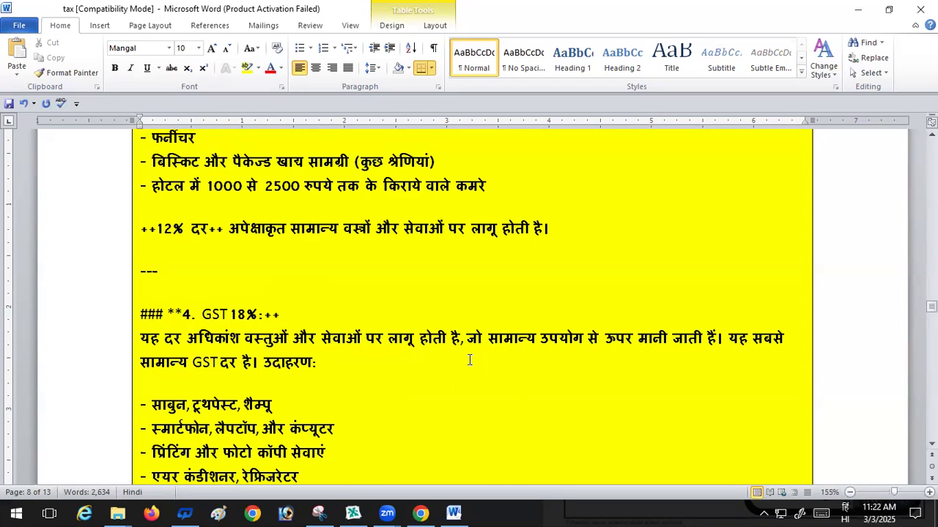
pyautogui.scroll(-1, 469, 360)
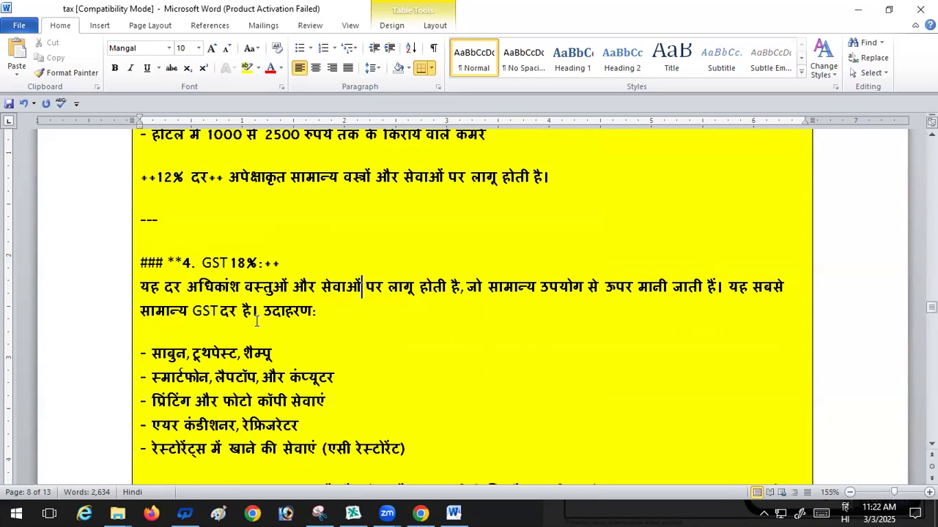
pyautogui.scroll(-1, 390, 338)
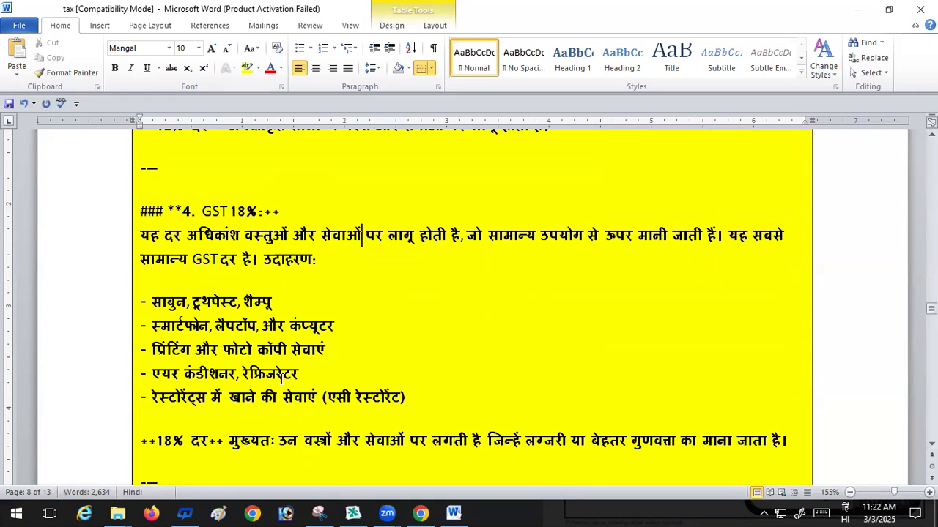
pyautogui.scroll(-1, 420, 295)
pyautogui.scroll(-4, 420, 296)
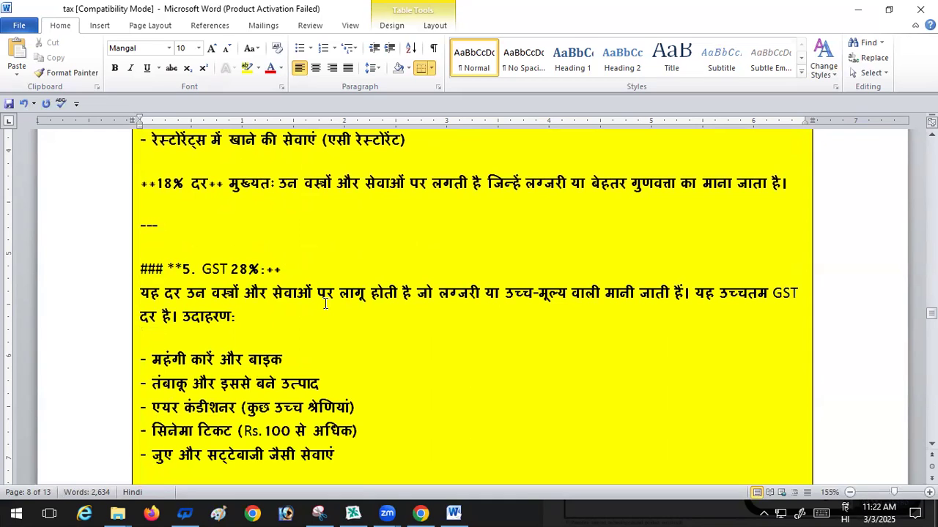
# Delete the bullet line जुए और सट्टेबाजी जैसी सेवाएं from the examples under the GST 28% heading
pyautogui.scroll(-1, 308, 354)
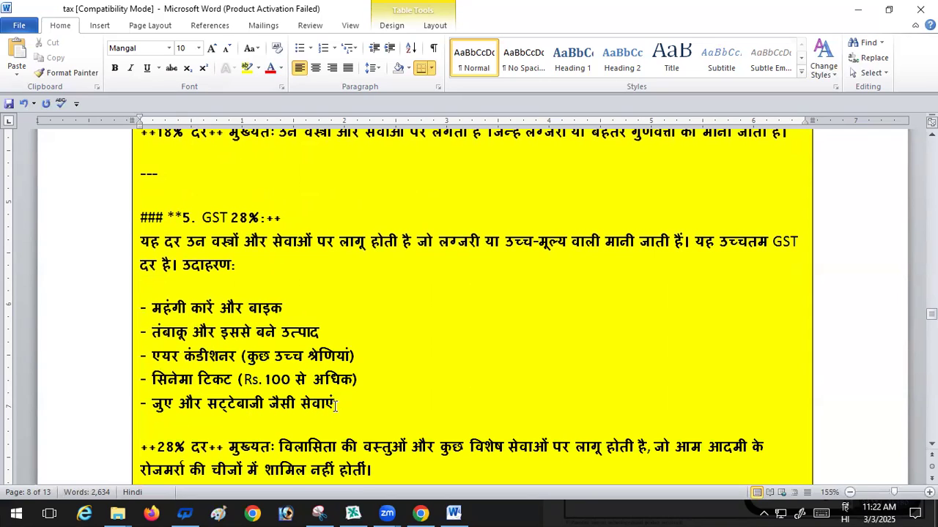
pyautogui.moveTo(145, 403); pyautogui.dragTo(355, 404)
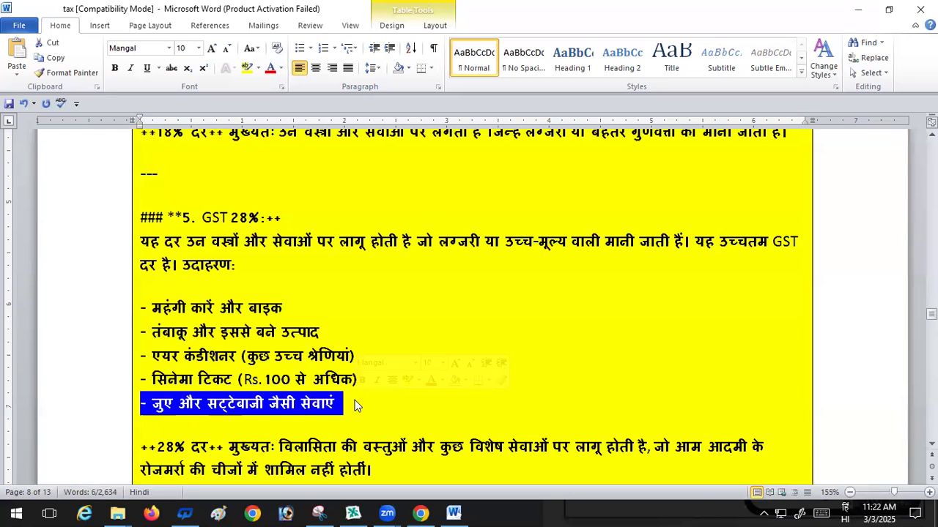
pyautogui.press('Delete')
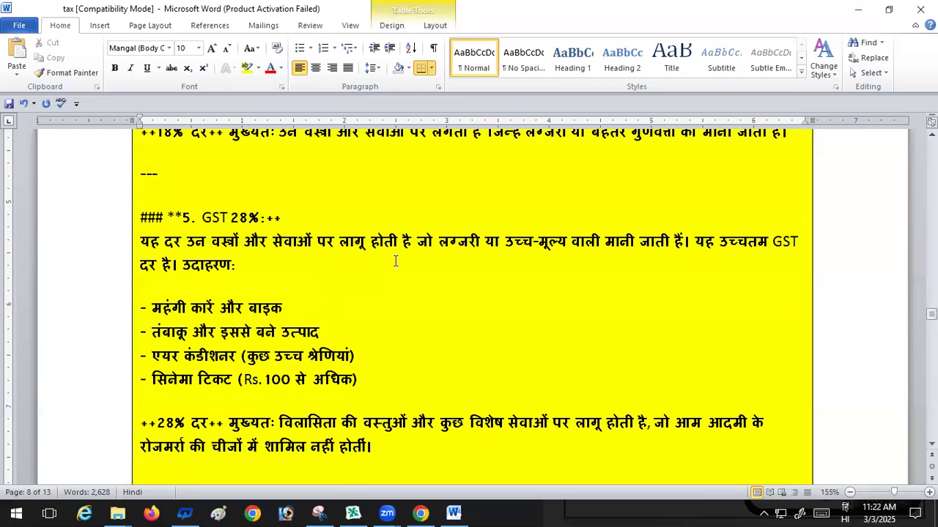
# Review the yellow rate notes again, from the GST rates introduction and 0% examples through the GST दरों की योजना section
pyautogui.scroll(-3, 397, 261)
pyautogui.scroll(15, 397, 261)
pyautogui.scroll(15, 395, 256)
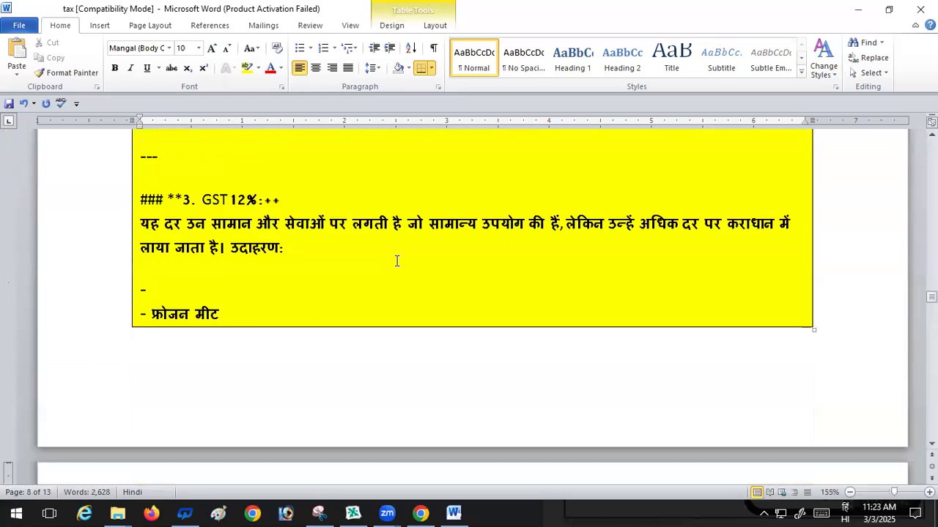
pyautogui.scroll(3, 397, 261)
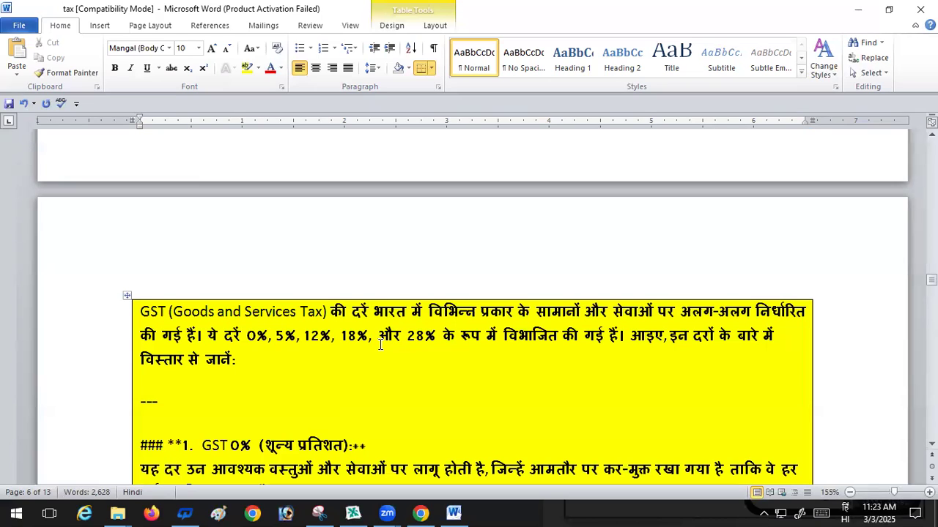
pyautogui.scroll(-15, 380, 344)
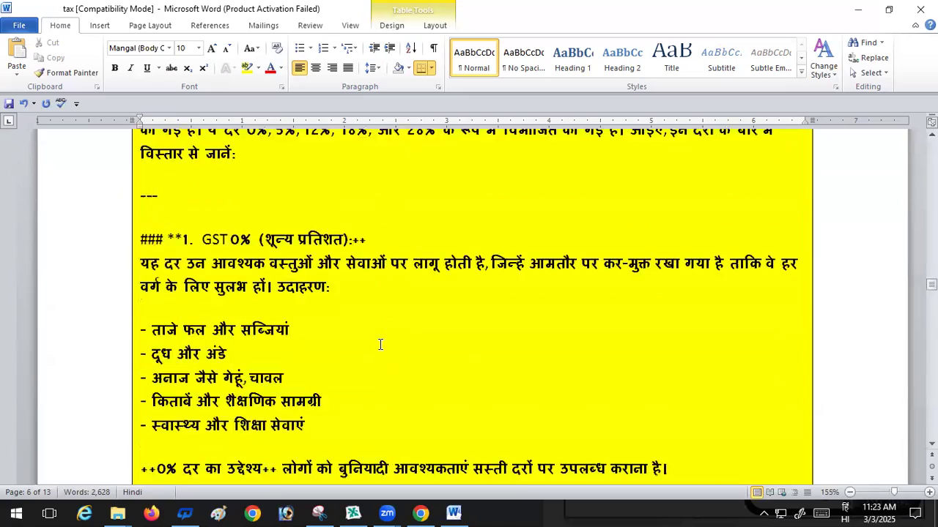
pyautogui.scroll(-15, 524, 336)
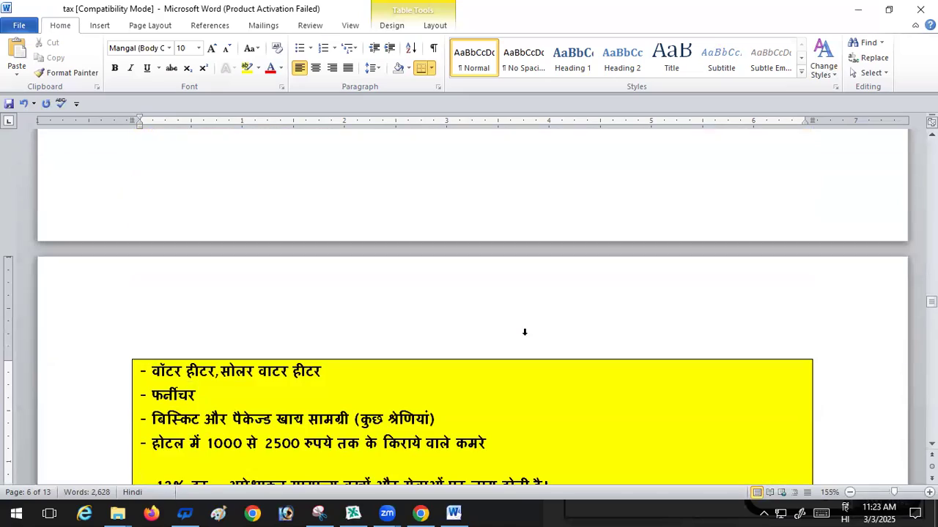
pyautogui.scroll(-12, 526, 336)
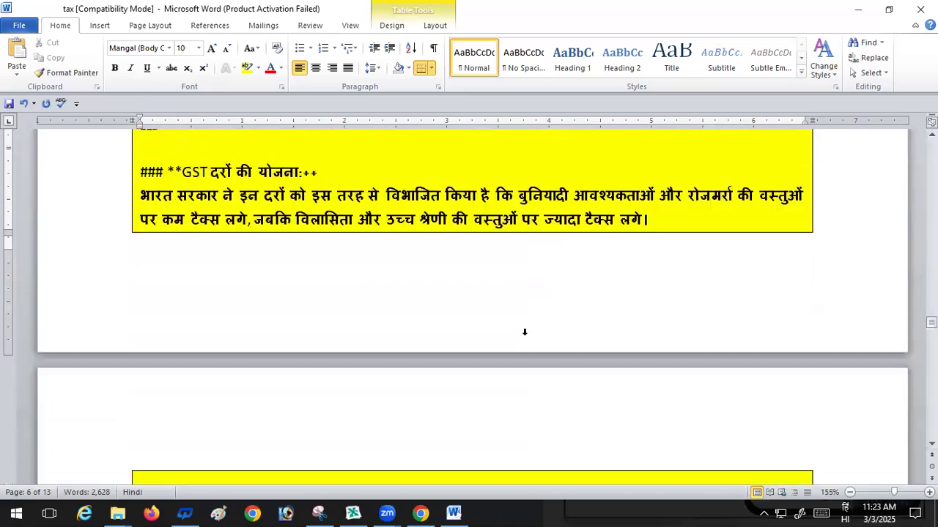
# Examine the GST dealer types, the rules for purchases between Regular, Composition and Unregistered dealers, and the summary chart
pyautogui.scroll(-15, 525, 336)
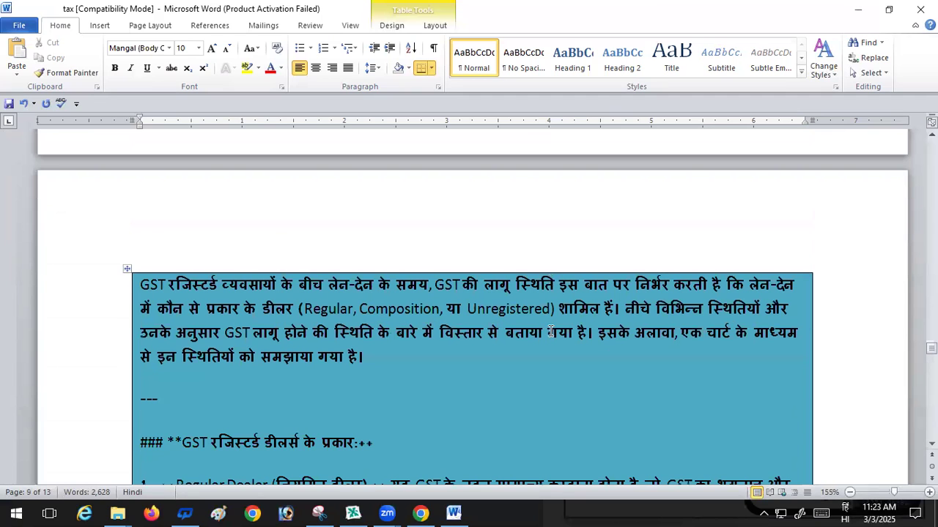
pyautogui.scroll(-1, 551, 331)
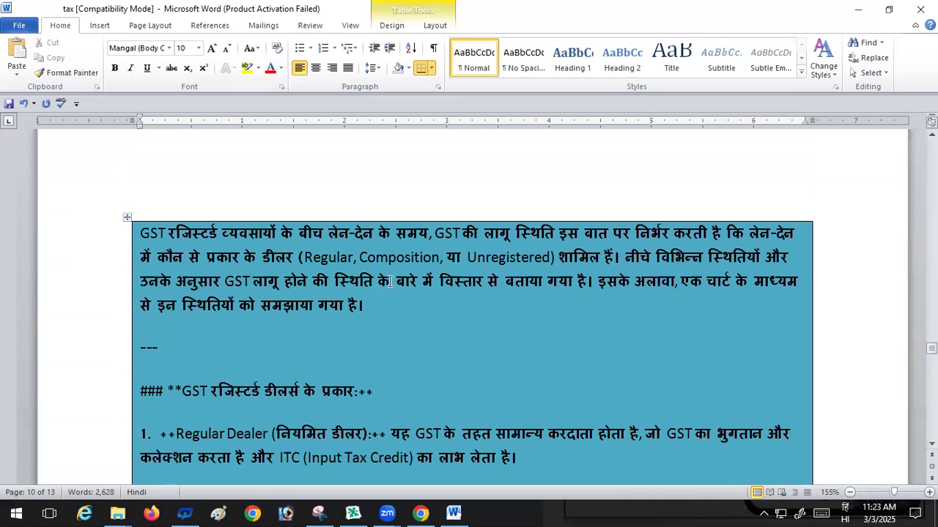
pyautogui.doubleClick(333, 257)
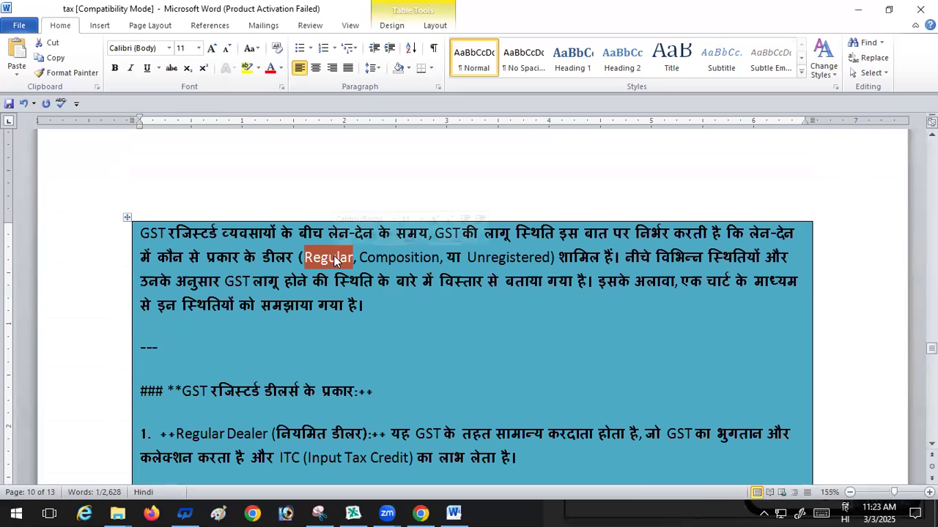
pyautogui.doubleClick(408, 257)
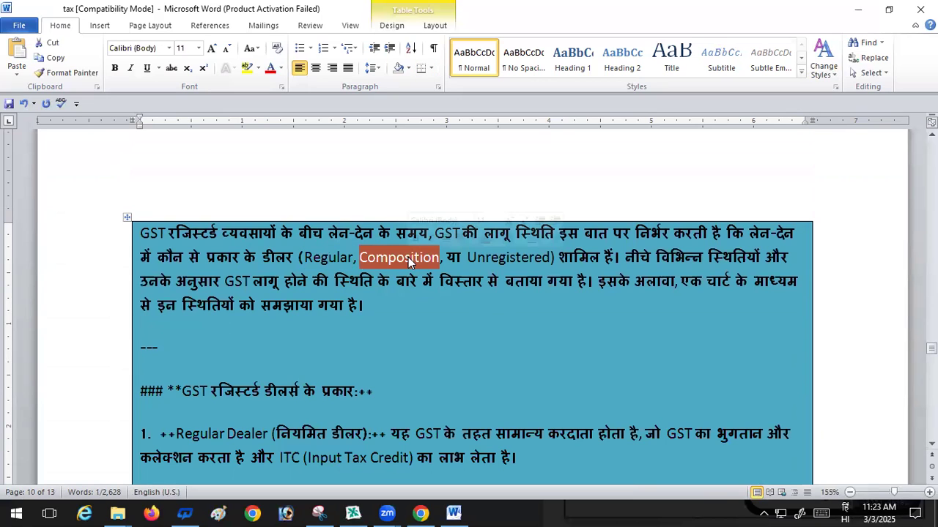
pyautogui.scroll(-3, 455, 321)
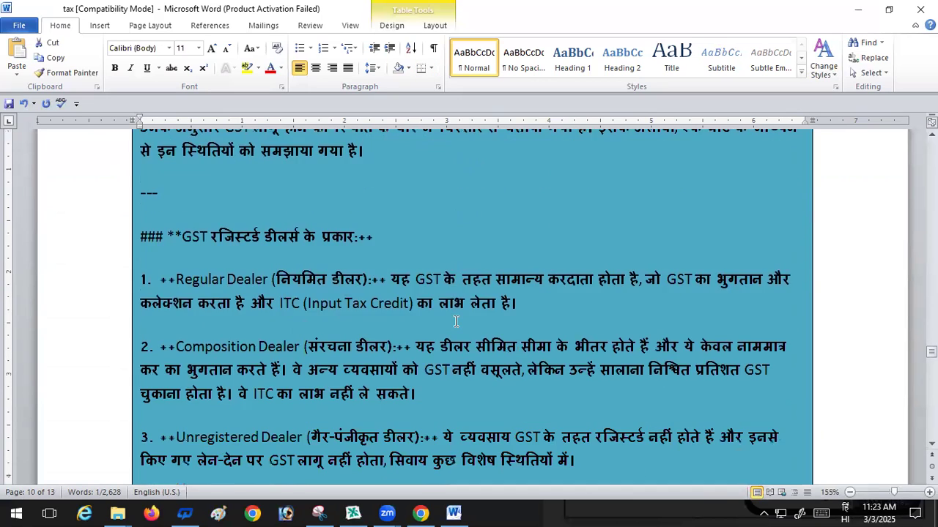
pyautogui.scroll(-3, 456, 321)
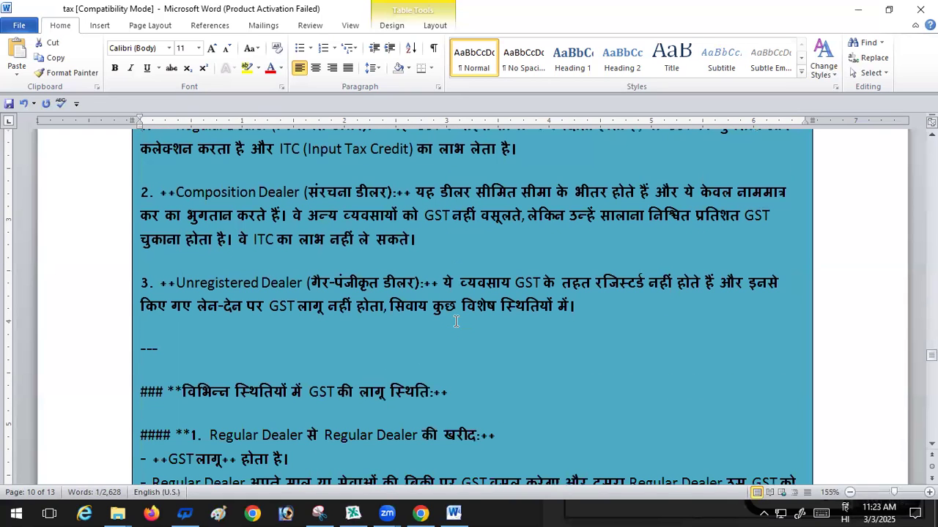
pyautogui.scroll(-1, 456, 320)
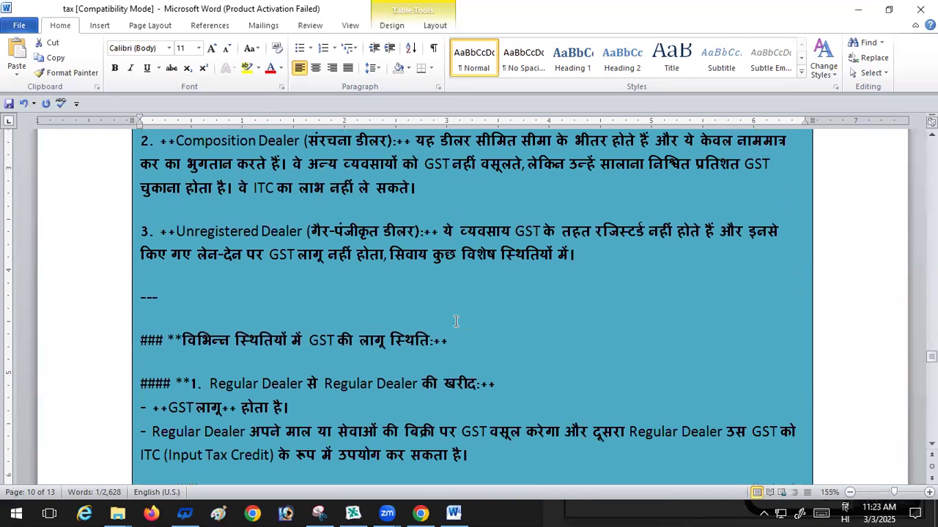
pyautogui.scroll(-4, 232, 344)
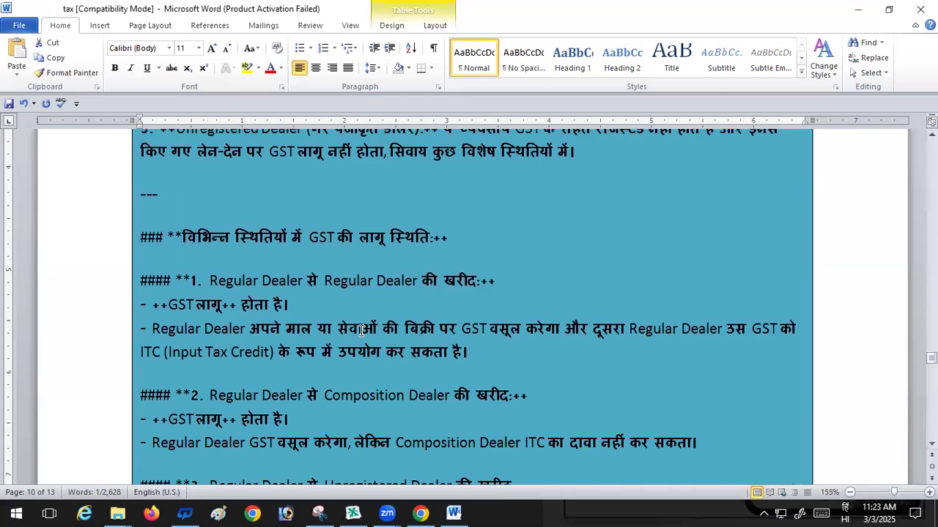
pyautogui.scroll(-3, 361, 331)
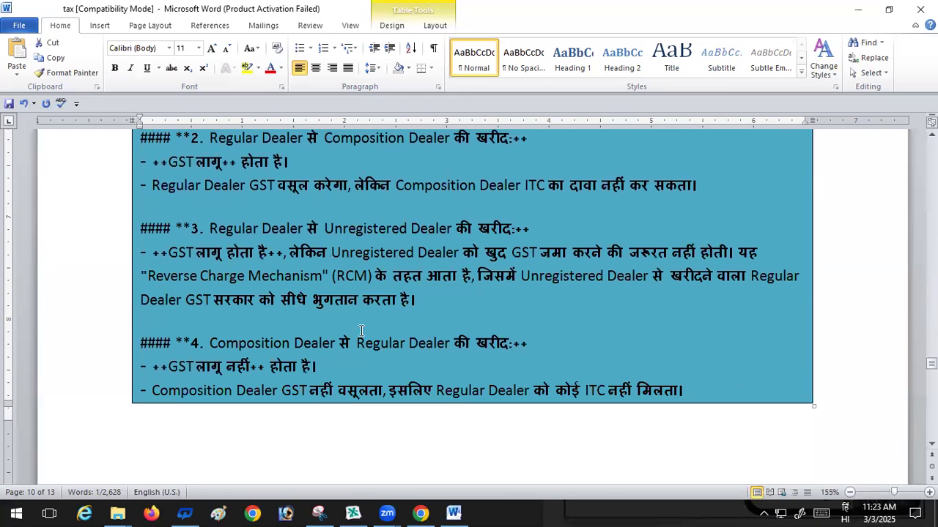
pyautogui.scroll(-10, 362, 331)
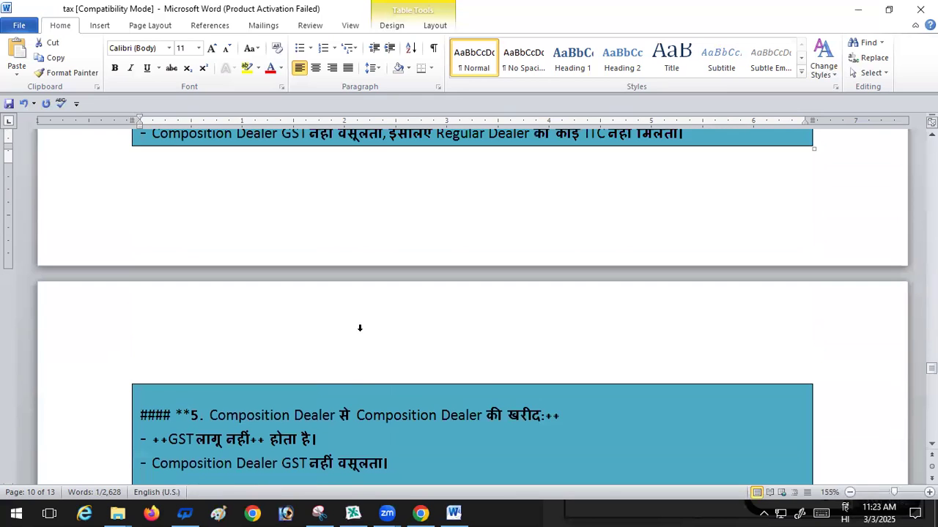
pyautogui.scroll(-15, 361, 331)
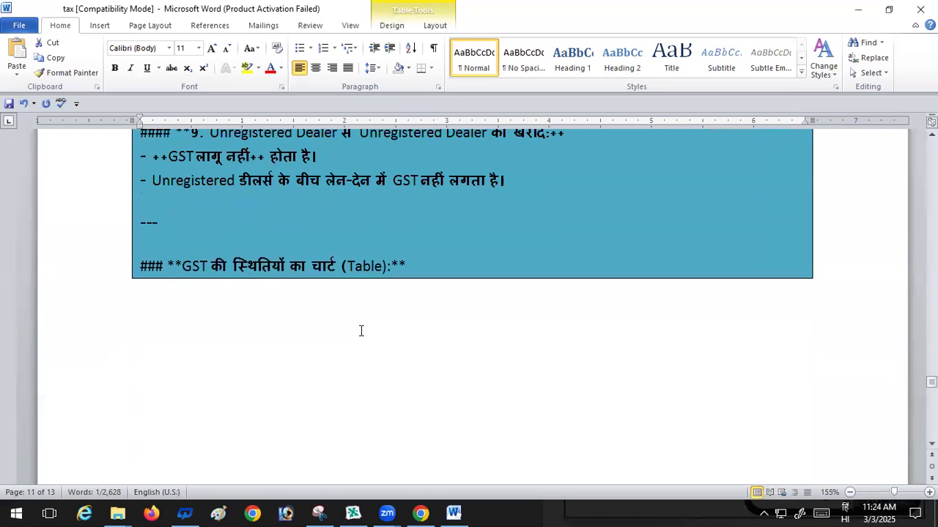
pyautogui.scroll(-15, 360, 331)
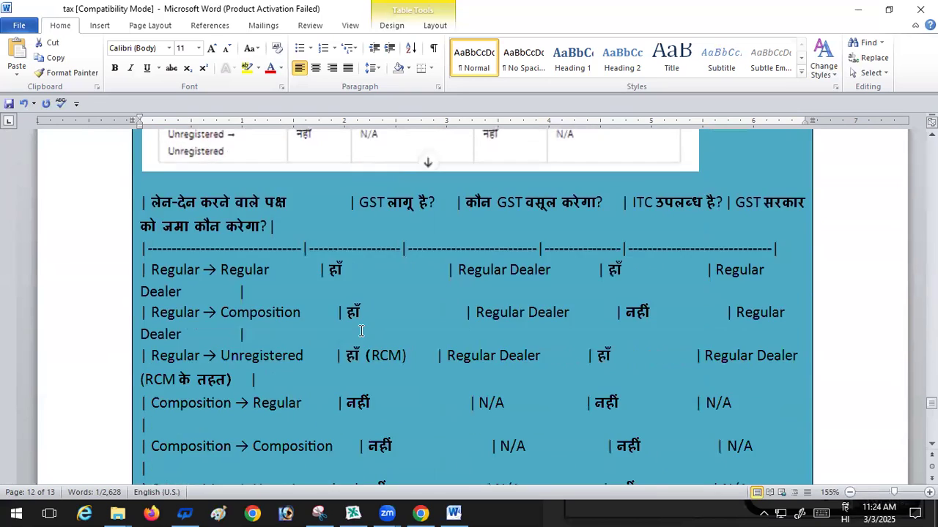
pyautogui.scroll(-10, 361, 331)
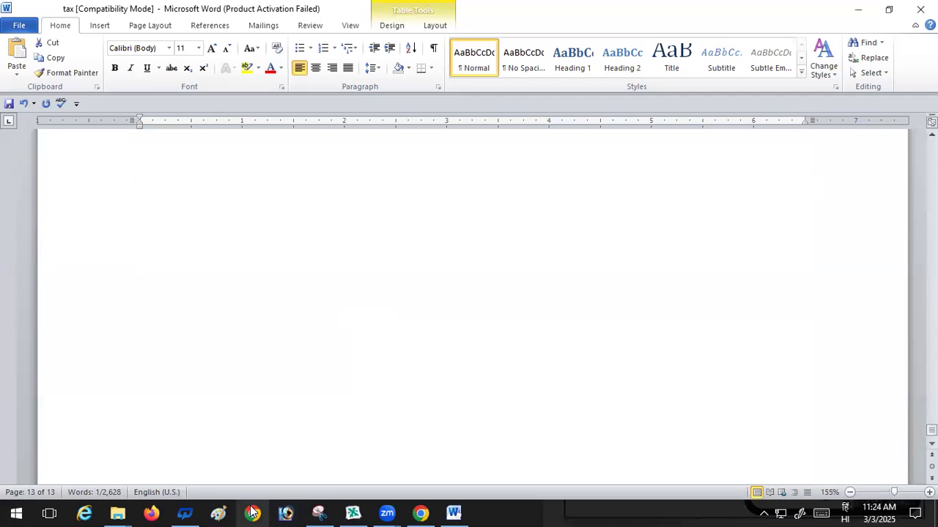
pyautogui.click(858, 9)
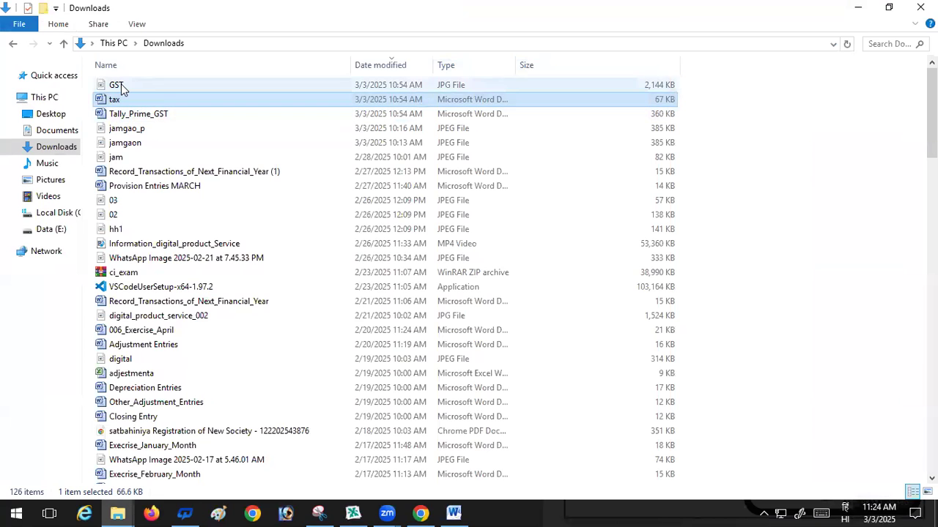
pyautogui.doubleClick(151, 86)
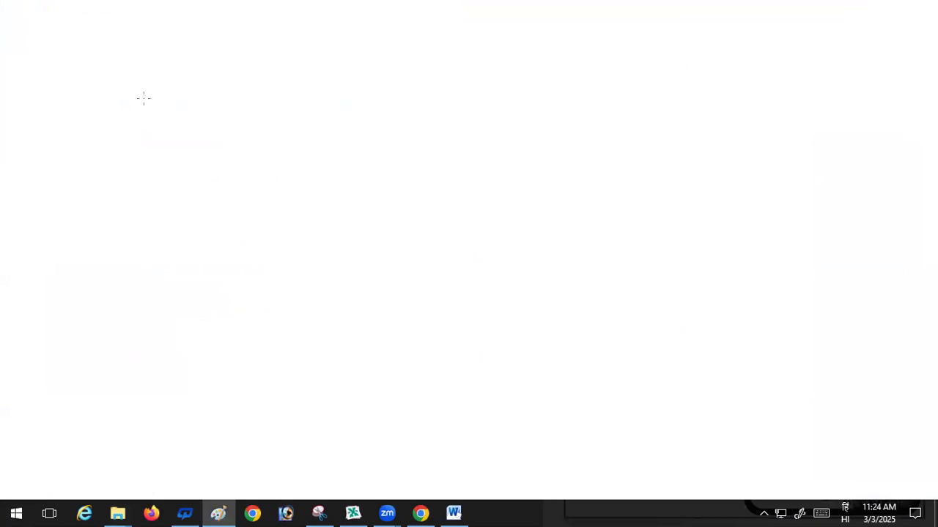
pyautogui.scroll(-10, 604, 178)
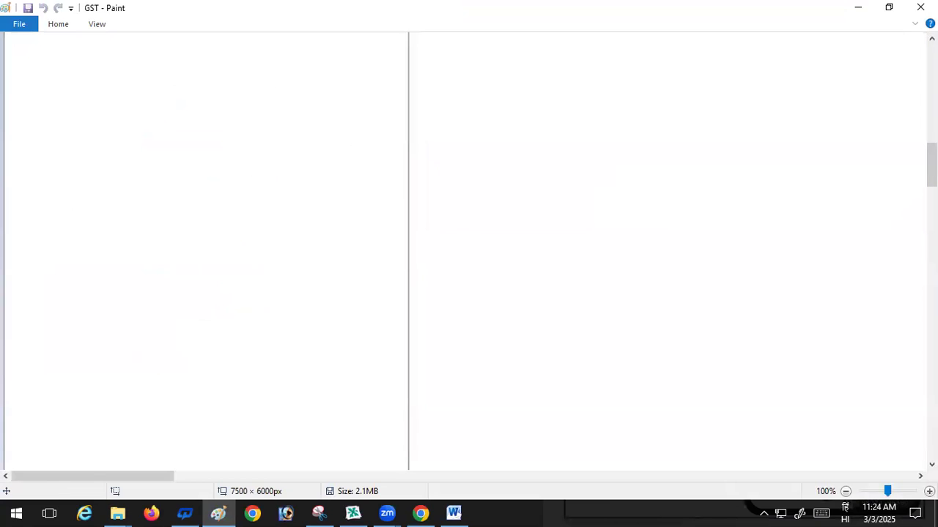
pyautogui.click(920, 7)
# Switch to CorelDRAW and create a new blank document
pyautogui.hotkey('alt', 'Tab')
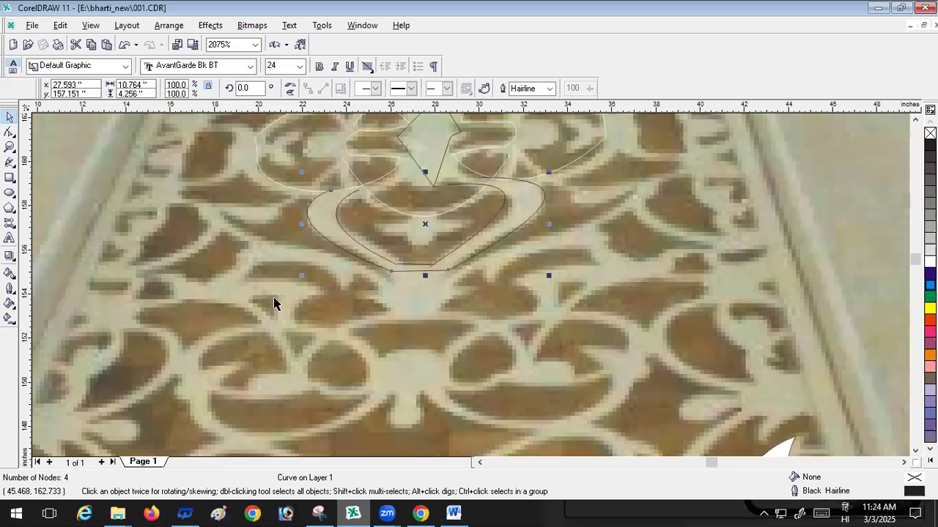
pyautogui.click(33, 25)
pyautogui.click(33, 46)
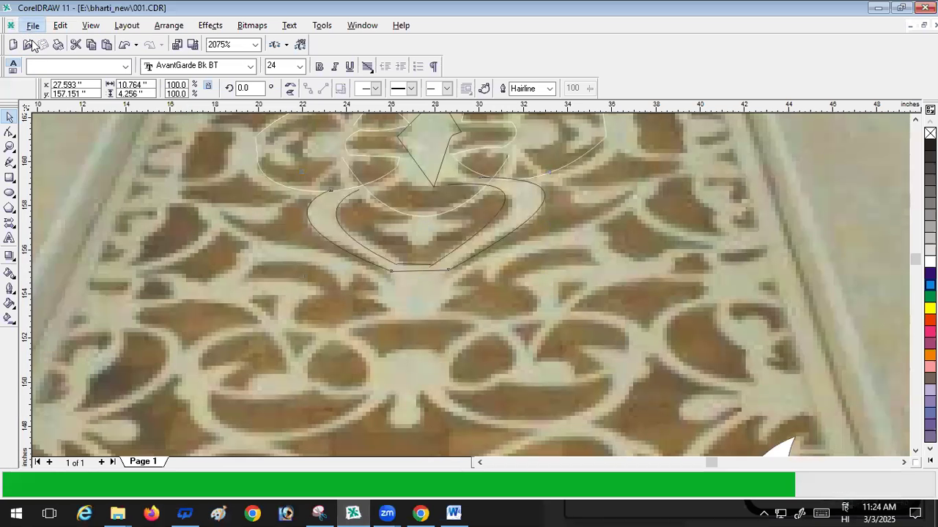
# Import the GST image from the Downloads folder and place it on the blank page at its original size
pyautogui.click(33, 25)
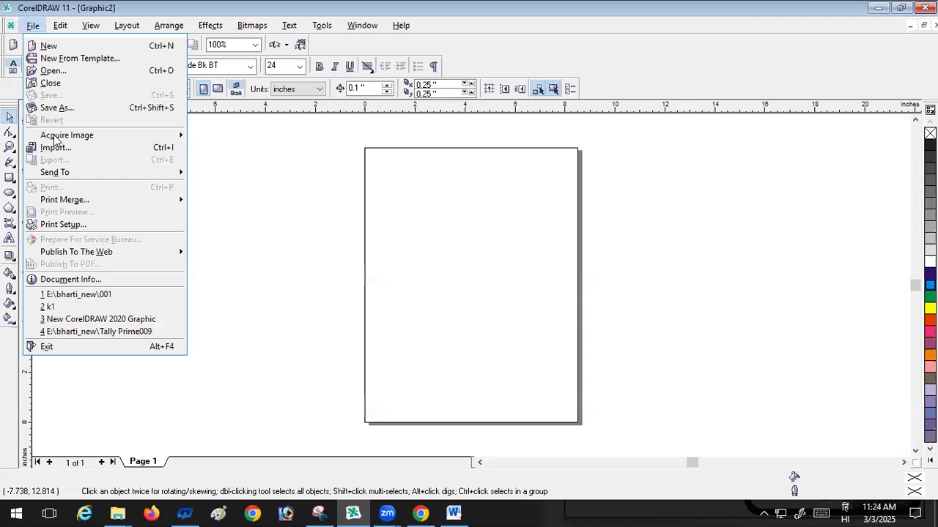
pyautogui.click(60, 146)
pyautogui.click(313, 153)
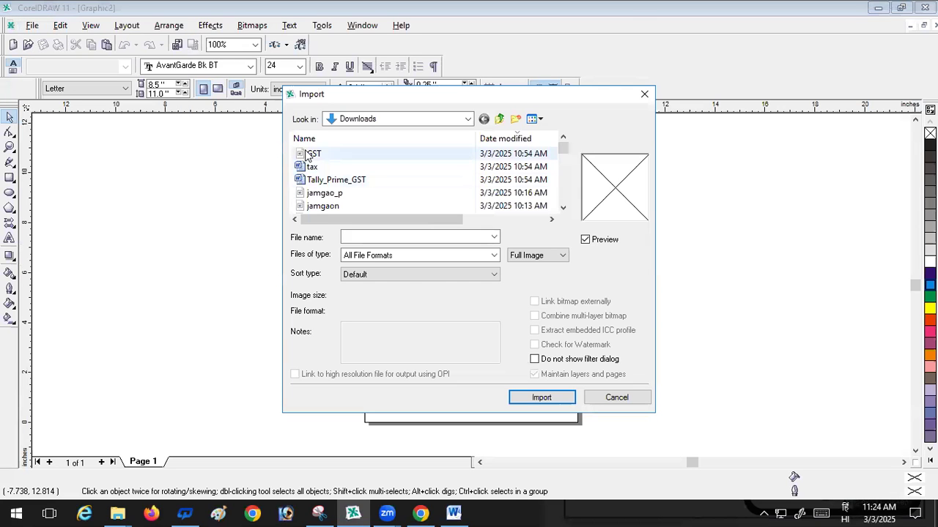
pyautogui.click(540, 398)
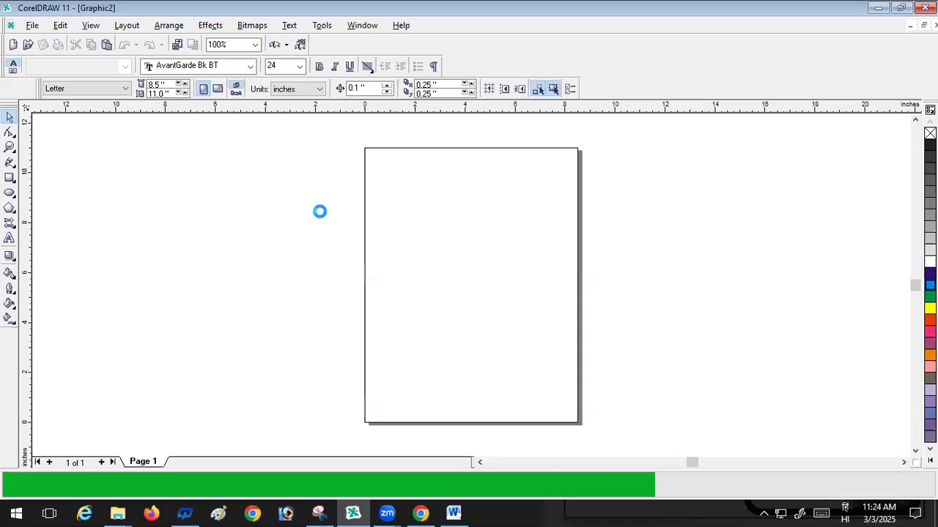
pyautogui.click(286, 207)
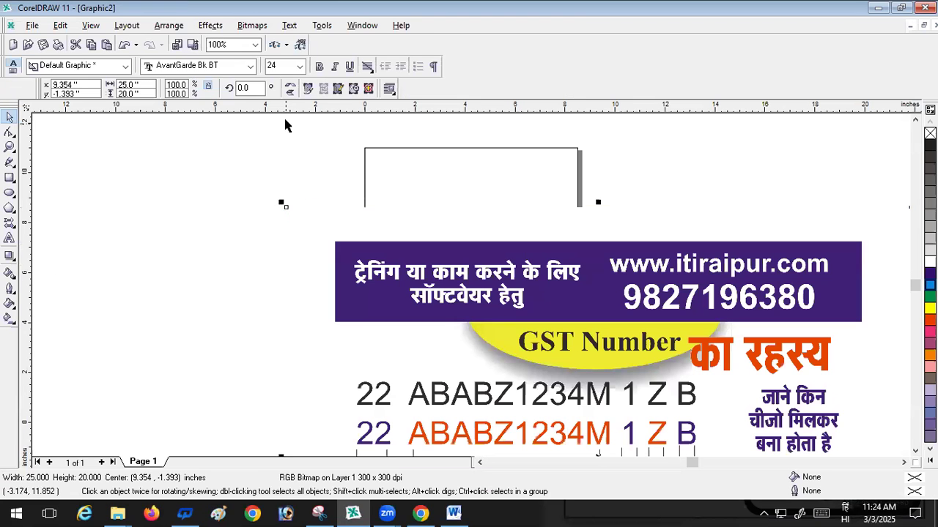
# Set the page orientation to landscape and centre the imported GST image on the page
pyautogui.click(216, 136)
pyautogui.click(217, 90)
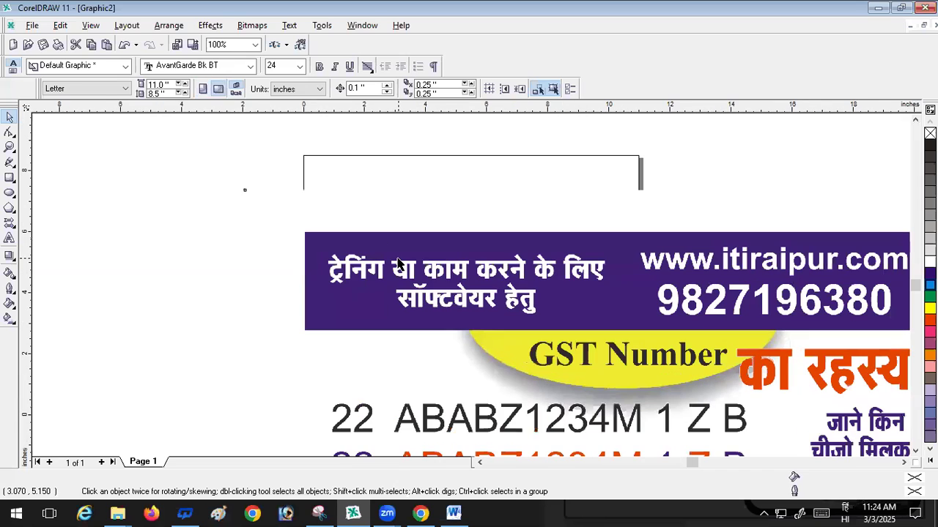
pyautogui.click(398, 262)
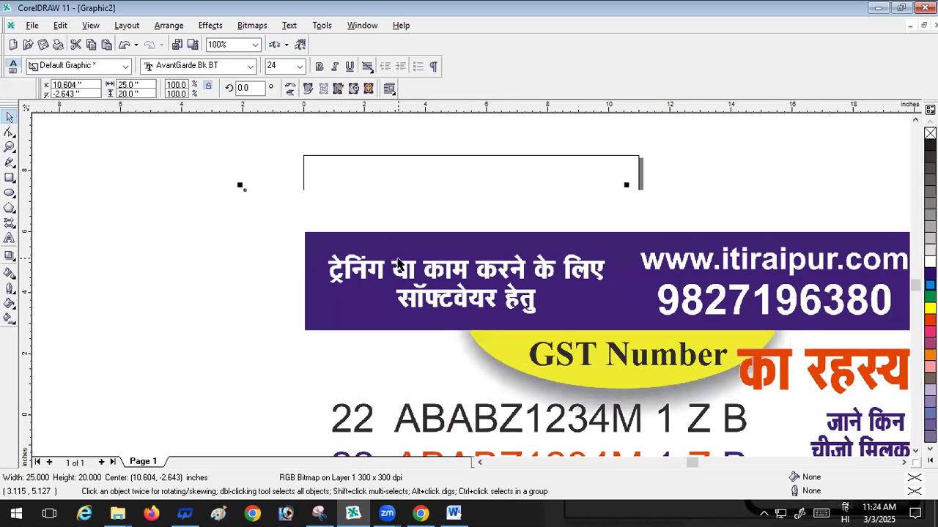
pyautogui.press('p')
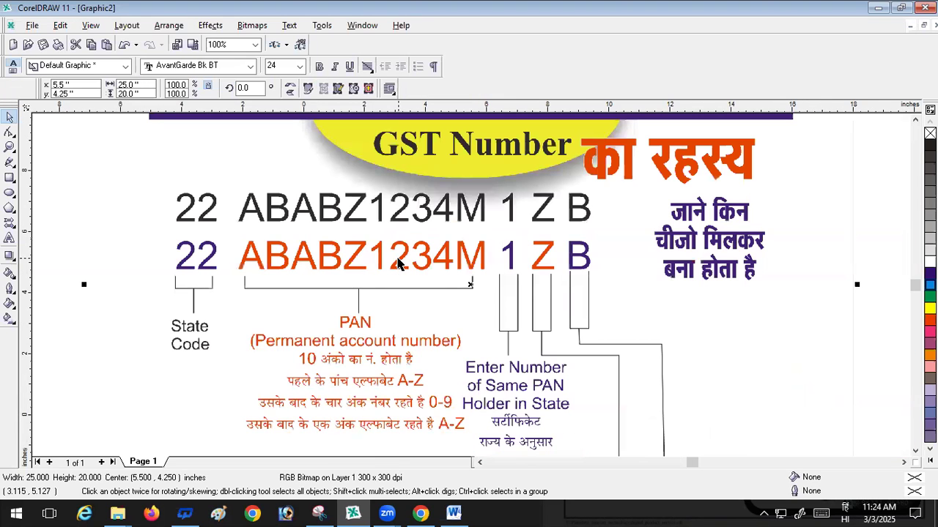
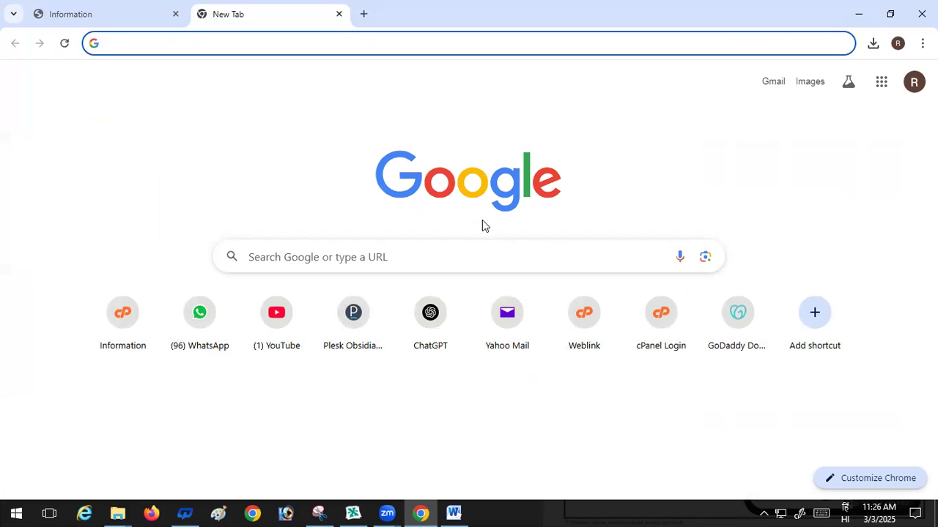
# Search Google for "gst state code list" and open the ClearTax result GST State Code List and Jurisdiction
pyautogui.hotkey('alt', 'shift')
pyautogui.write('GST')
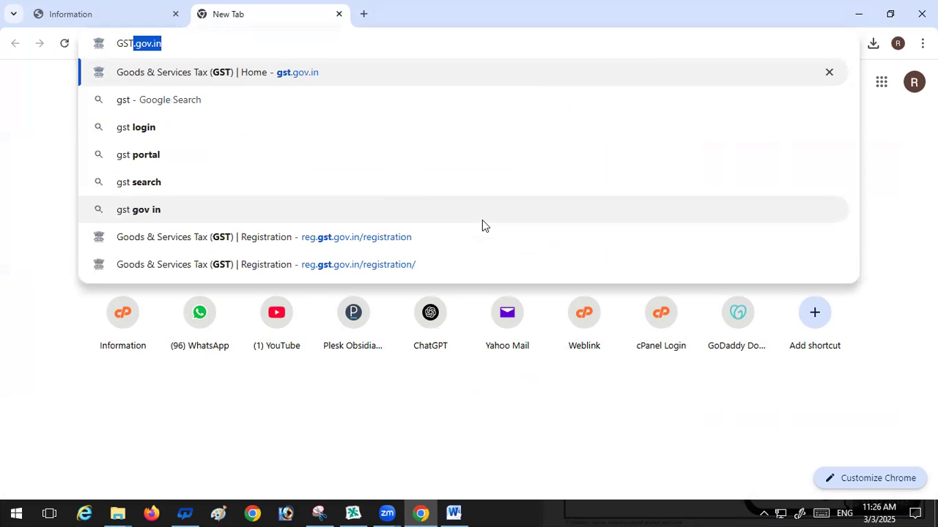
pyautogui.press('BackSpace')
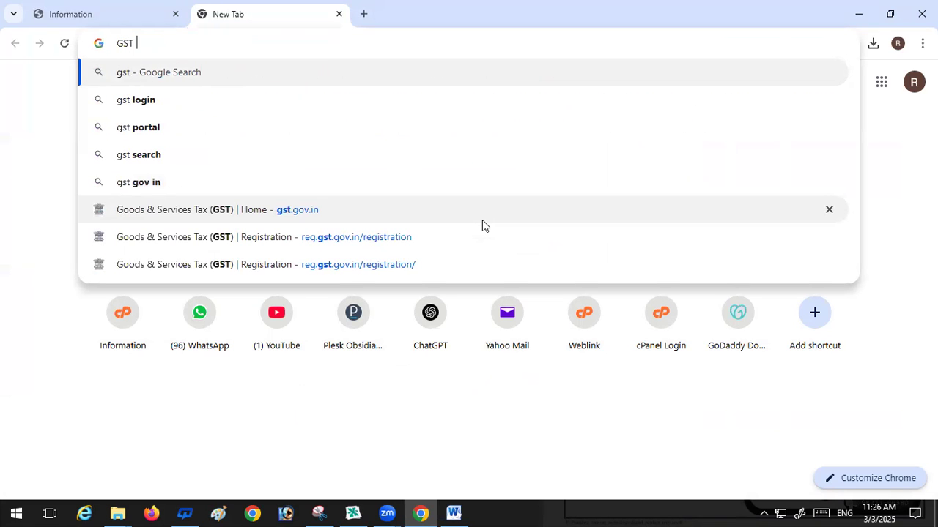
pyautogui.write('st')
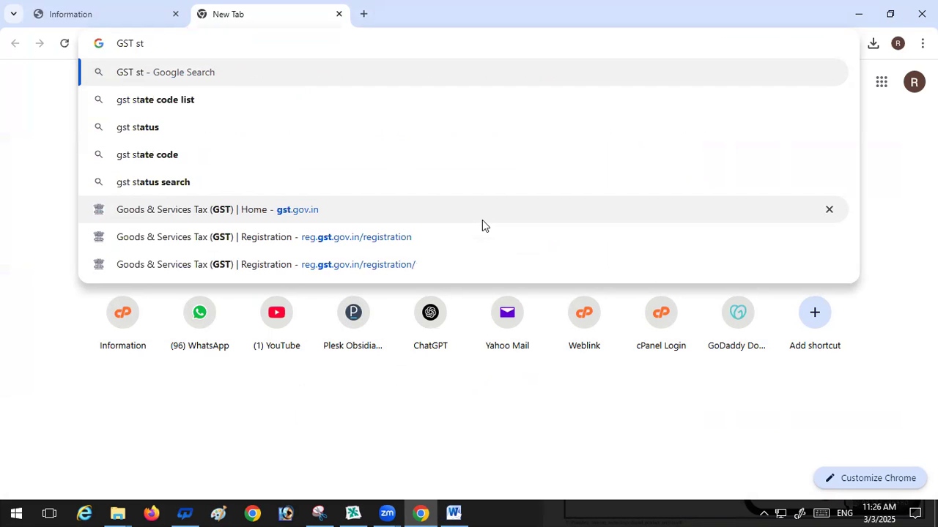
pyautogui.press('Down')
pyautogui.press('Return')
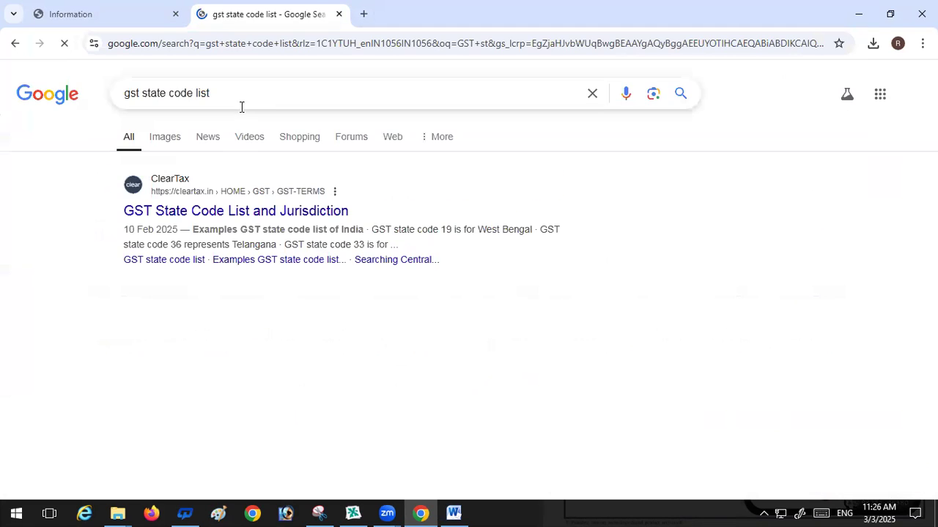
pyautogui.click(300, 214)
# Find Chattisgarh in the GST state code table, highlight its code, and switch back to CorelDRAW
pyautogui.scroll(-10, 452, 266)
pyautogui.scroll(-4, 454, 266)
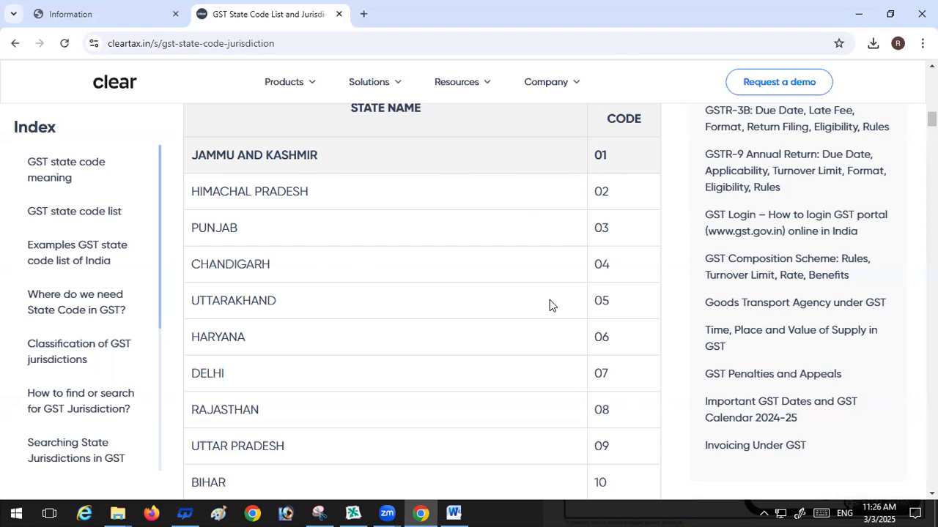
pyautogui.scroll(-3, 550, 300)
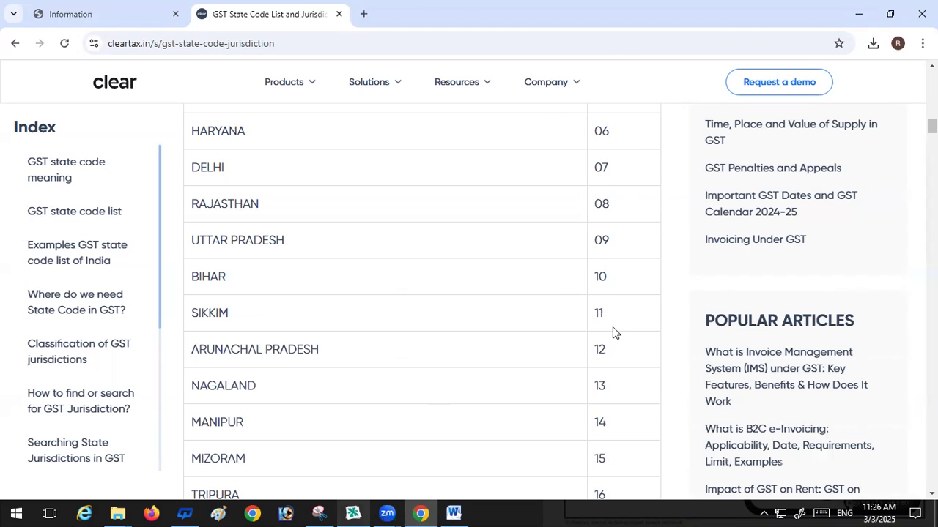
pyautogui.scroll(-4, 614, 332)
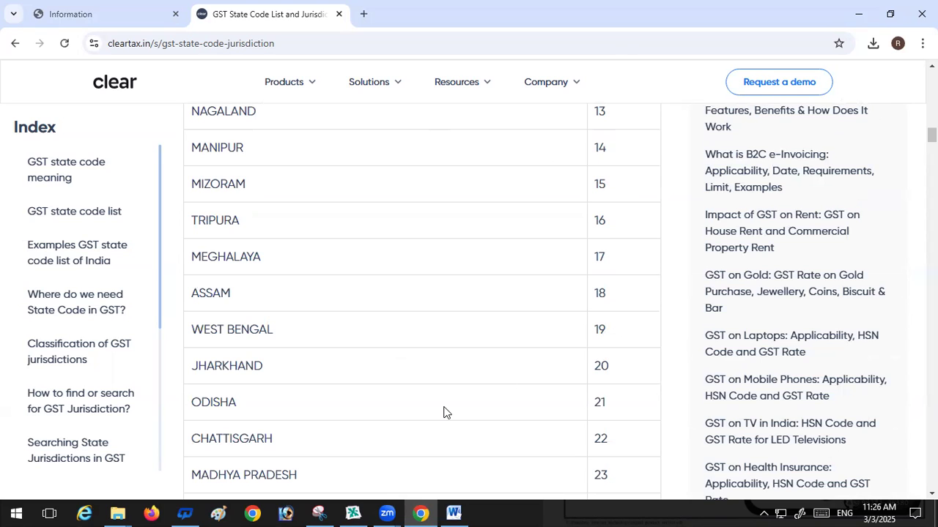
pyautogui.doubleClick(601, 439)
pyautogui.click(353, 513)
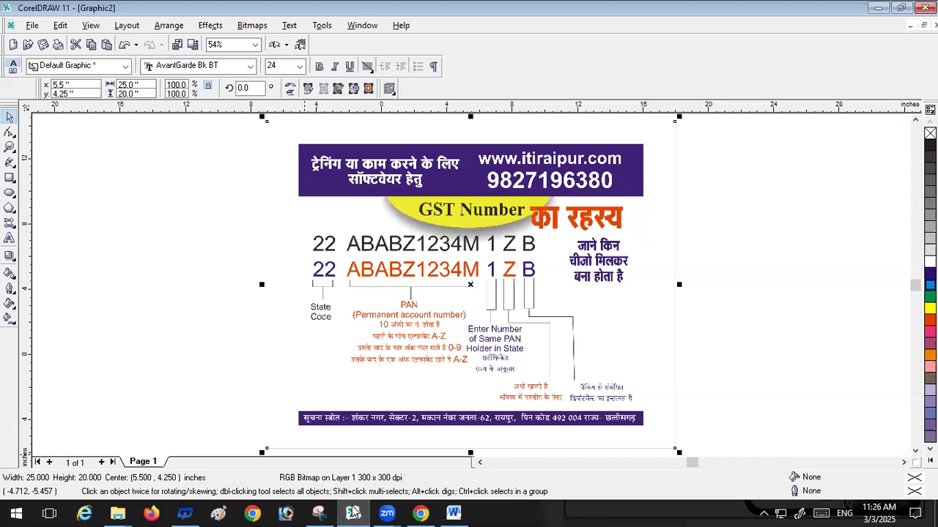
# Examine the State Code and PAN parts of the GST number diagram up close, then show and deselect the whole image
pyautogui.click(308, 357)
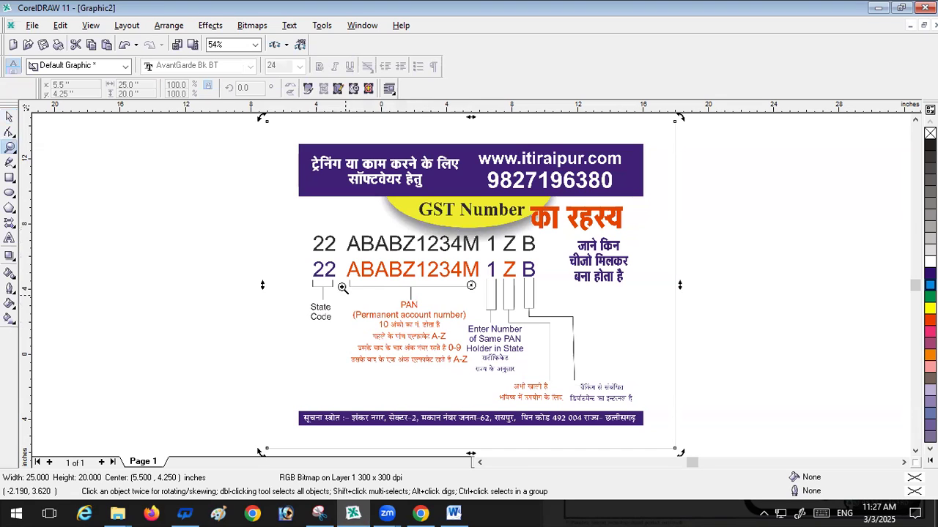
pyautogui.moveTo(338, 240); pyautogui.dragTo(471, 363)
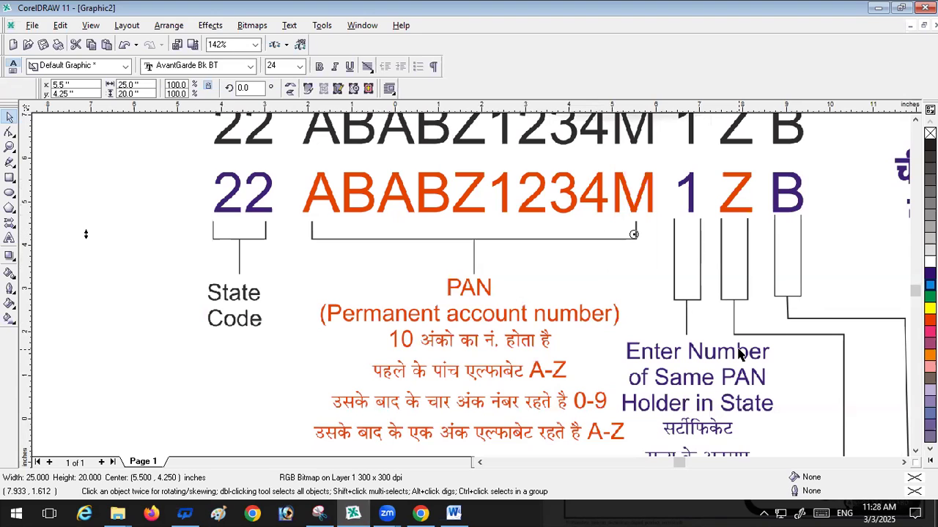
pyautogui.press('F4')
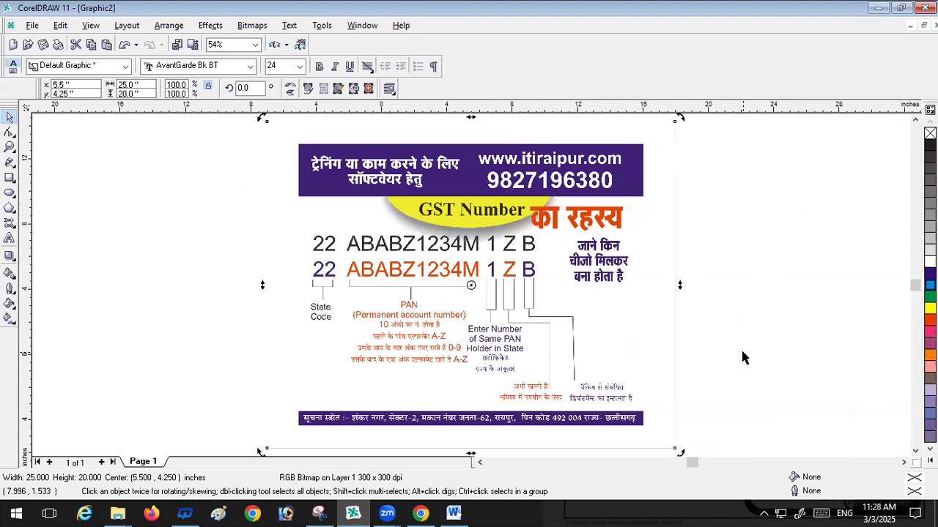
pyautogui.press('Escape')
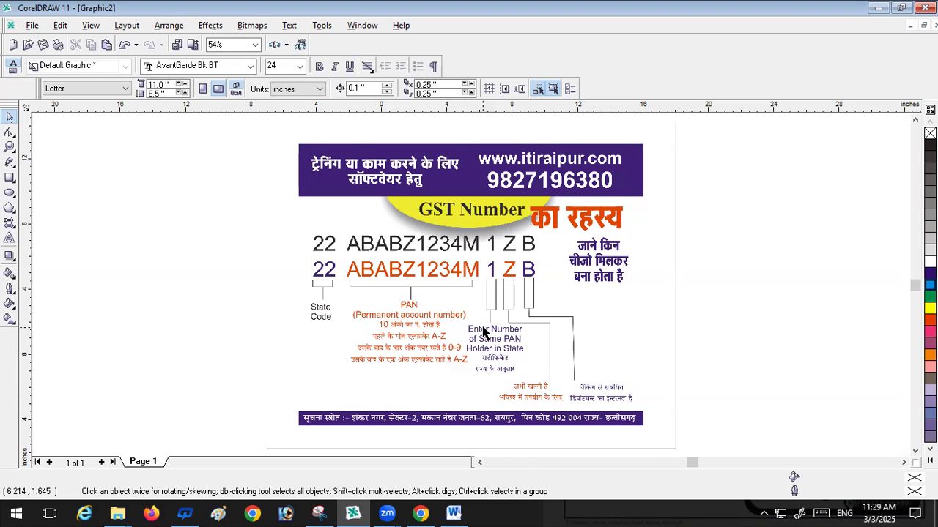
# Examine the explanations of the digits 1, Z and B in the GST number diagram, then show the whole image
pyautogui.moveTo(309, 270); pyautogui.dragTo(613, 377)
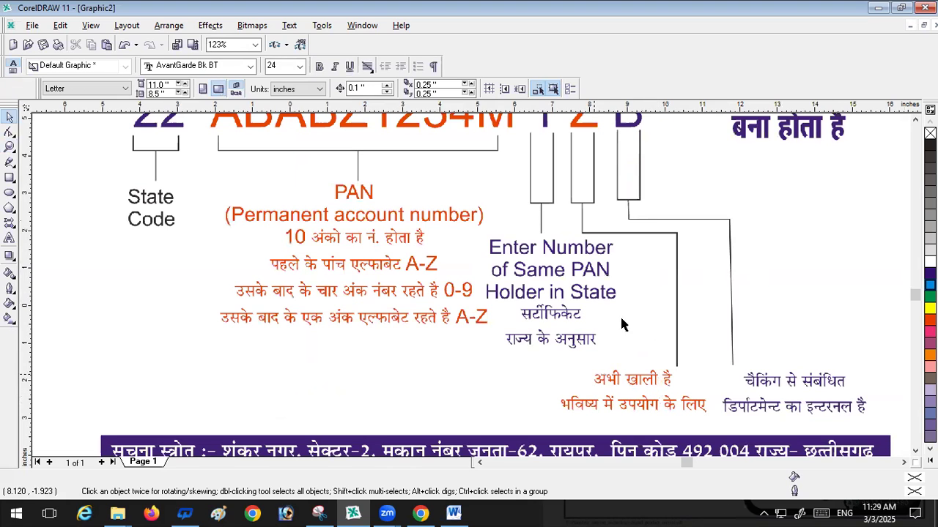
pyautogui.click(915, 119)
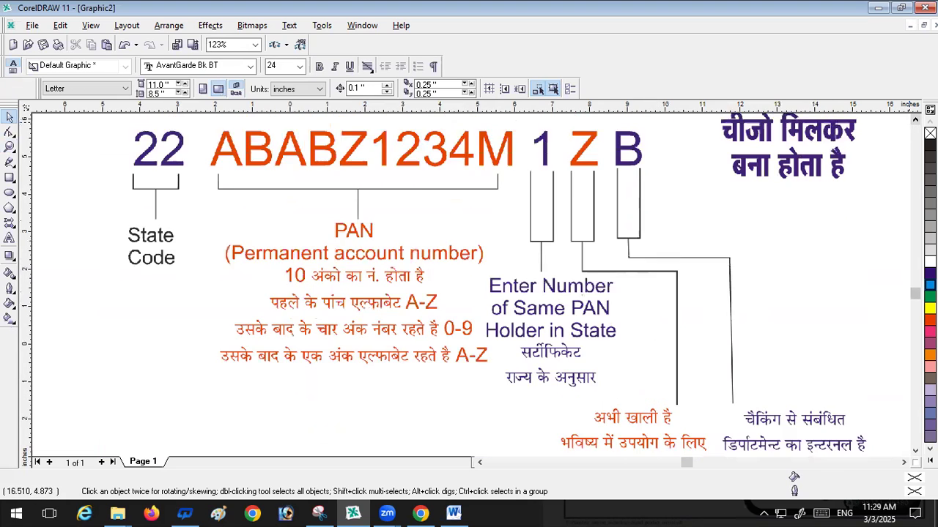
pyautogui.click(915, 120)
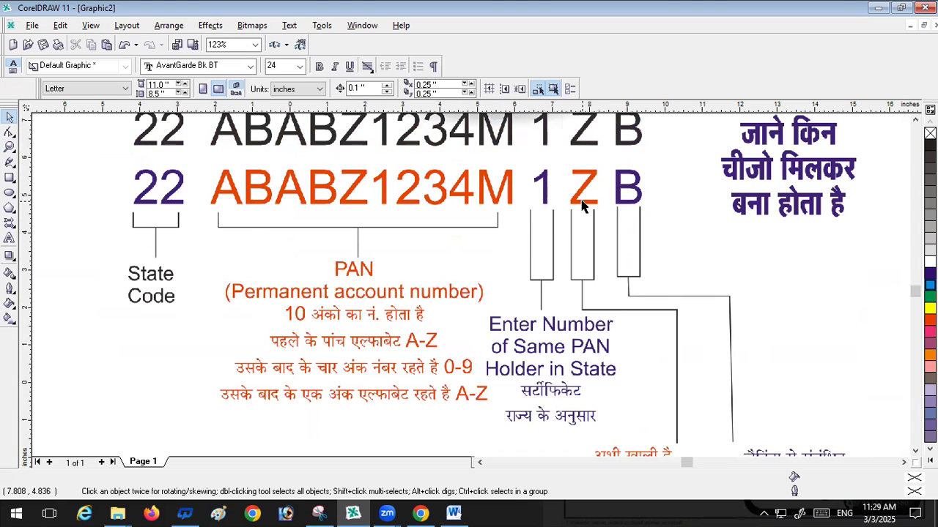
pyautogui.click(915, 449)
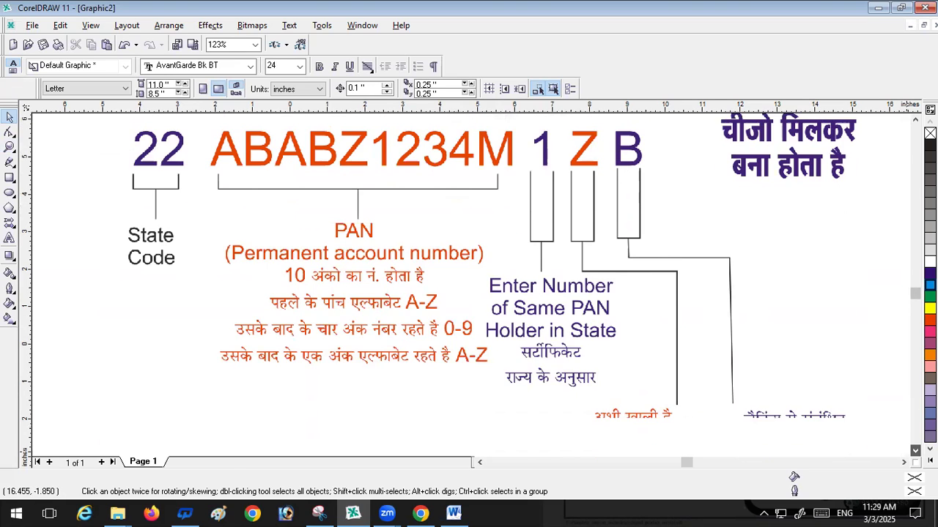
pyautogui.click(915, 450)
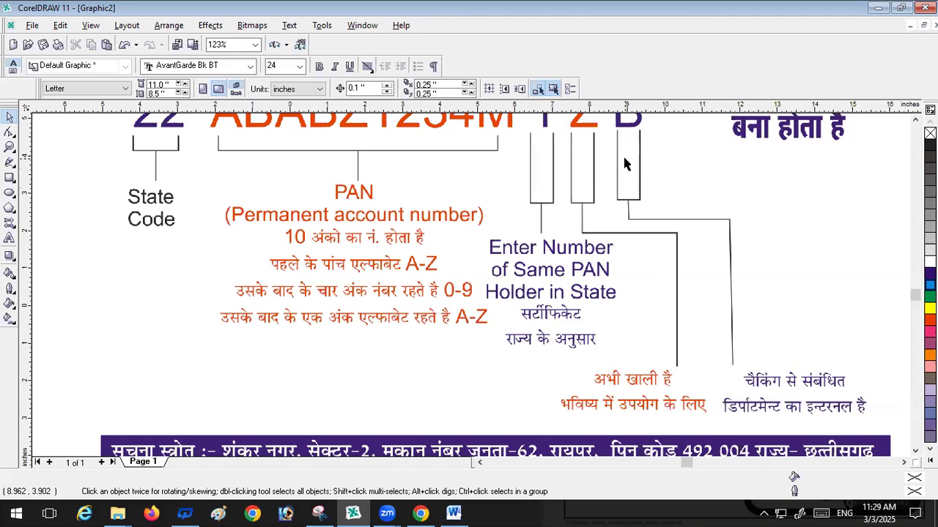
pyautogui.press('F4')
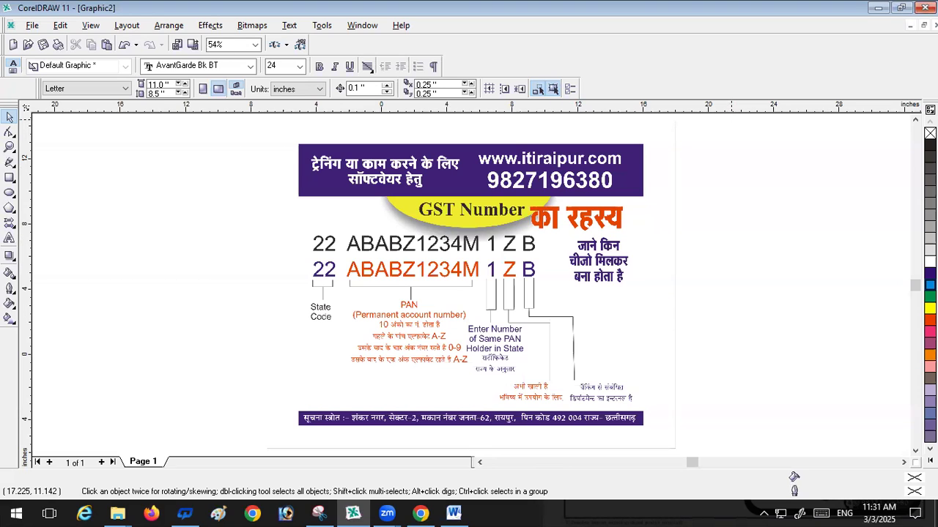
# Set the default text size to 100 pt and start an artistic text line in the empty area above the purple banner
pyautogui.click(915, 119)
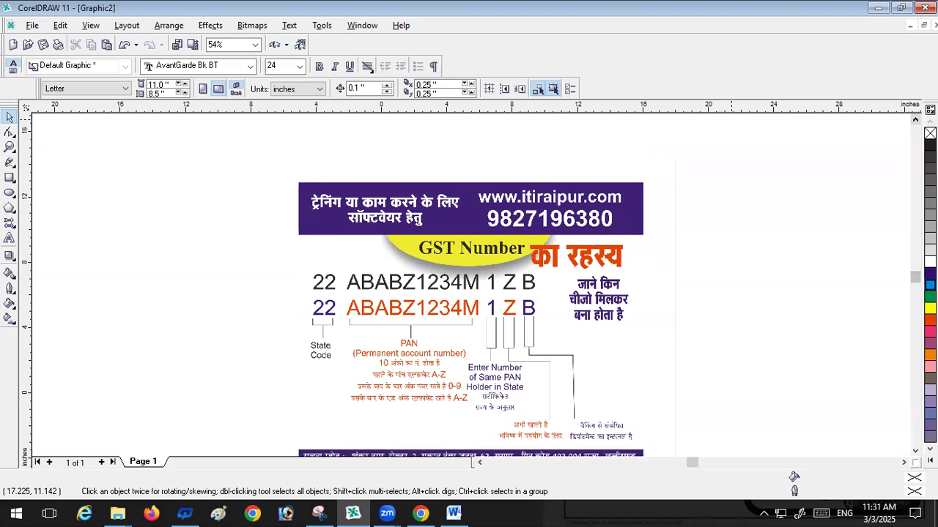
pyautogui.click(915, 119)
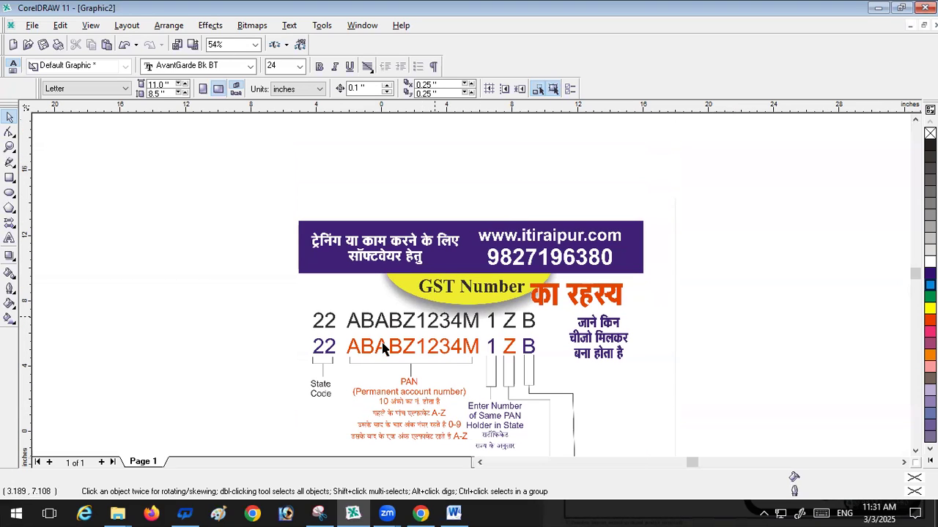
pyautogui.click(10, 238)
pyautogui.click(331, 88)
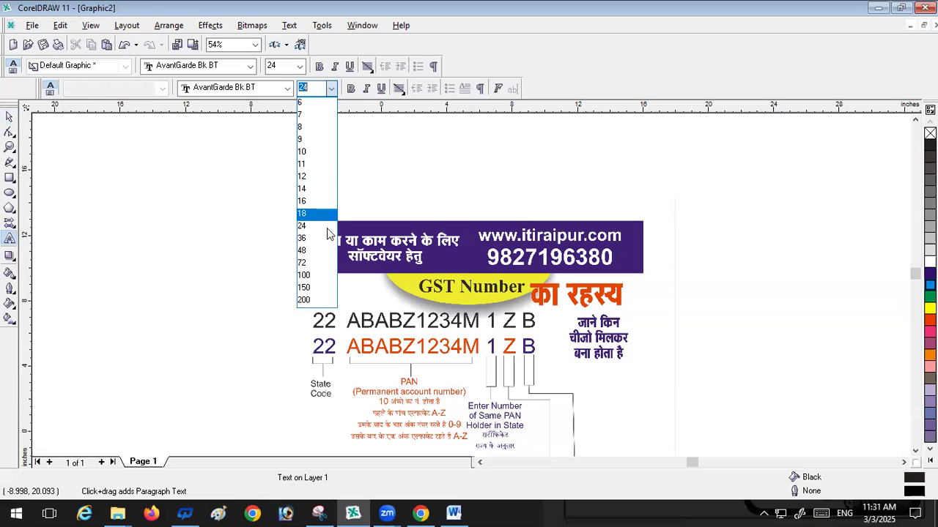
pyautogui.click(317, 276)
pyautogui.click(435, 322)
pyautogui.click(273, 177)
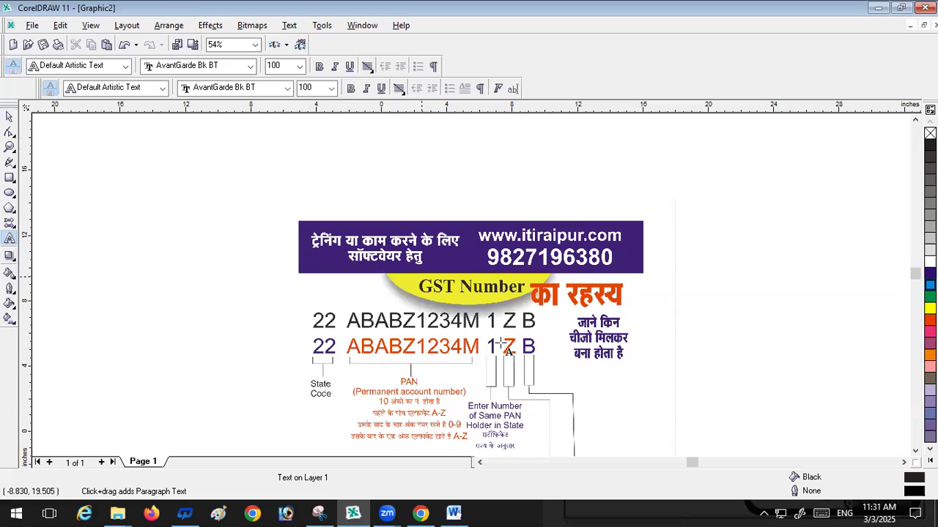
pyautogui.write('bgghg')
pyautogui.press('BackSpace')
pyautogui.press('BackSpace')
pyautogui.press('BackSpace')
pyautogui.press('BackSpace')
pyautogui.press('BackSpace')
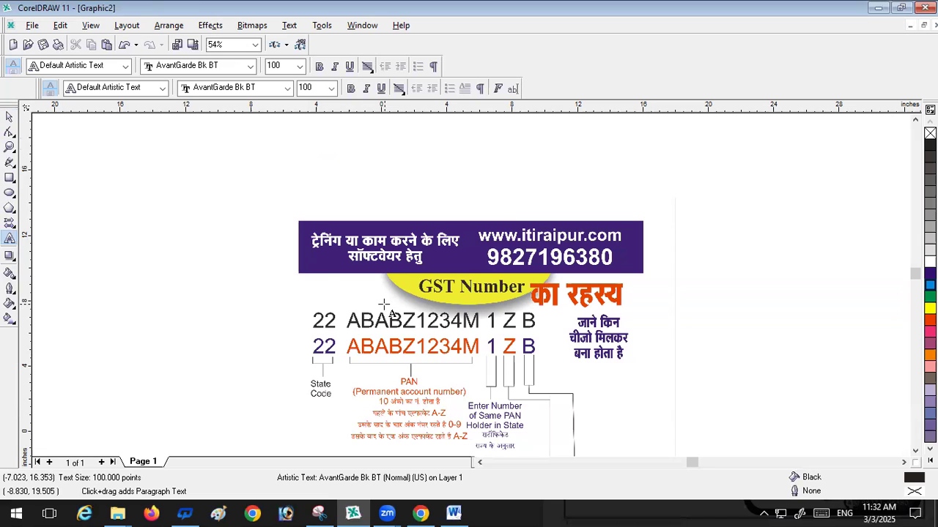
# Switch to Chrome, review the state names and codes in the ClearTax GST state code table, and return to CorelDRAW
pyautogui.click(419, 513)
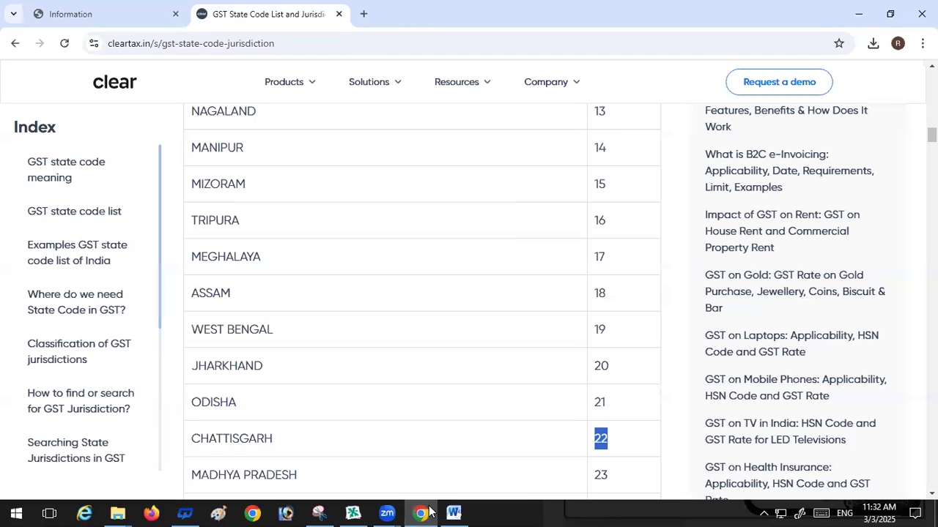
pyautogui.scroll(3, 327, 307)
pyautogui.scroll(5, 326, 312)
pyautogui.scroll(-3, 327, 312)
pyautogui.scroll(-5, 327, 312)
pyautogui.scroll(1, 327, 313)
pyautogui.scroll(-4, 327, 312)
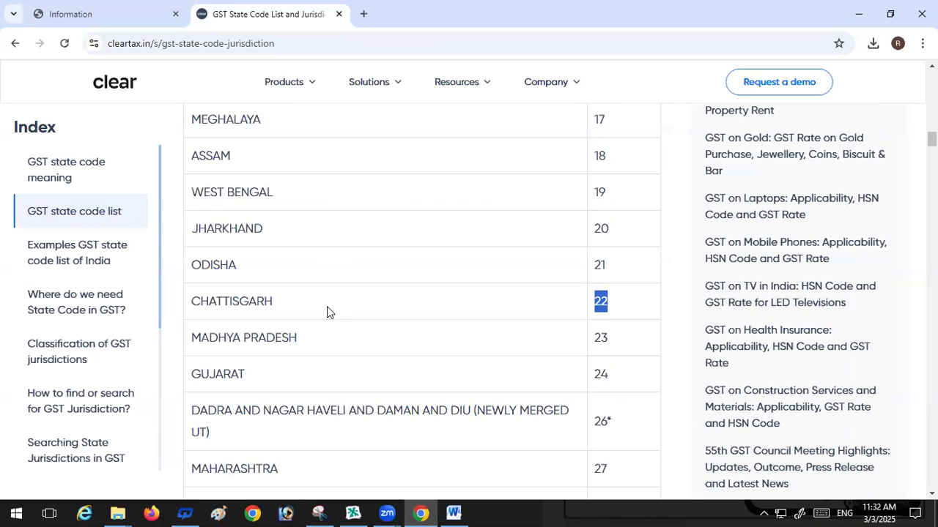
pyautogui.scroll(-1, 327, 313)
pyautogui.scroll(-2, 326, 313)
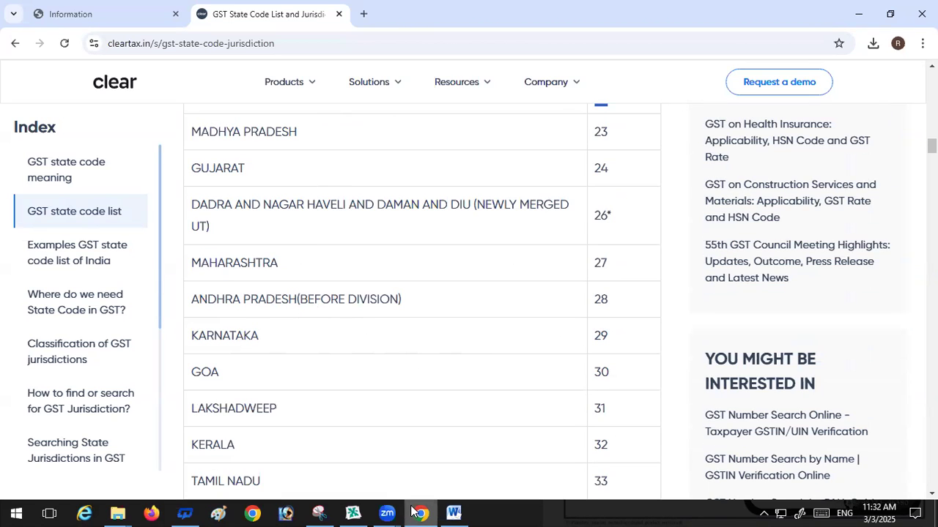
pyautogui.click(352, 513)
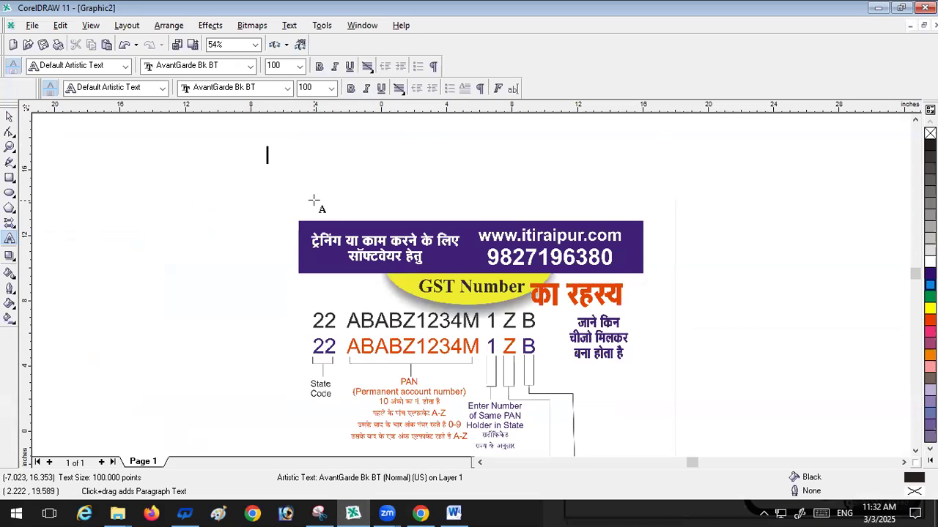
# Enter a sample GST number with state code 30, a made-up PAN part and the ending 2ZB in the started text line
pyautogui.write('30')
pyautogui.write('AB')
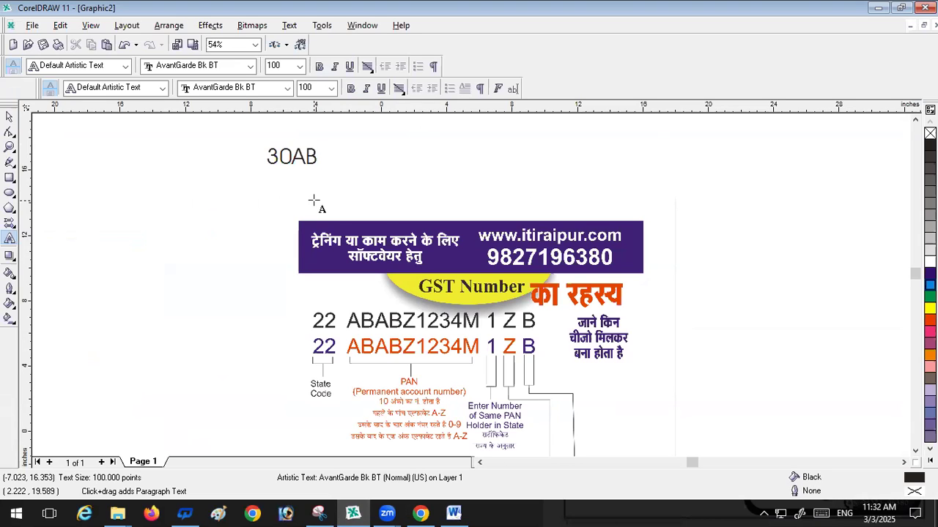
pyautogui.write('AB')
pyautogui.press('BackSpace')
pyautogui.press('BackSpace')
pyautogui.press('BackSpace')
pyautogui.write('ABABZ234')
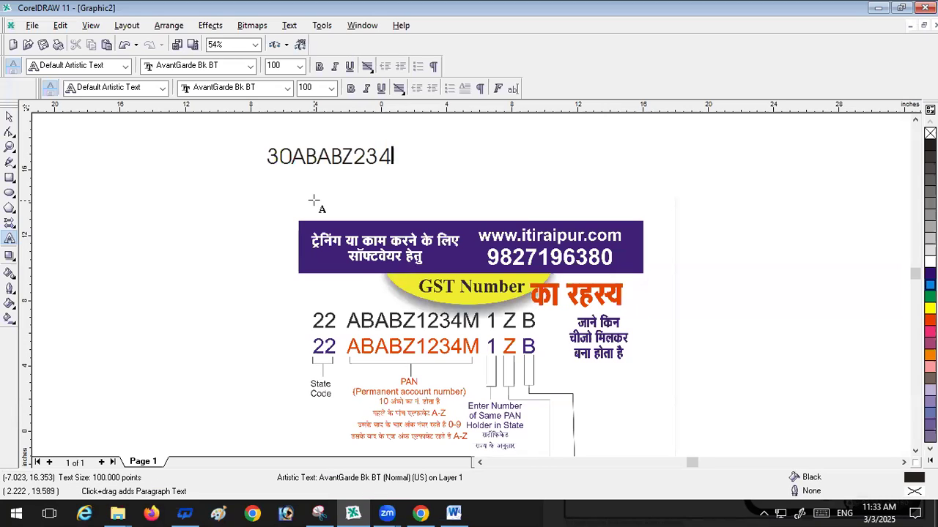
pyautogui.write('M')
pyautogui.write('2Z')
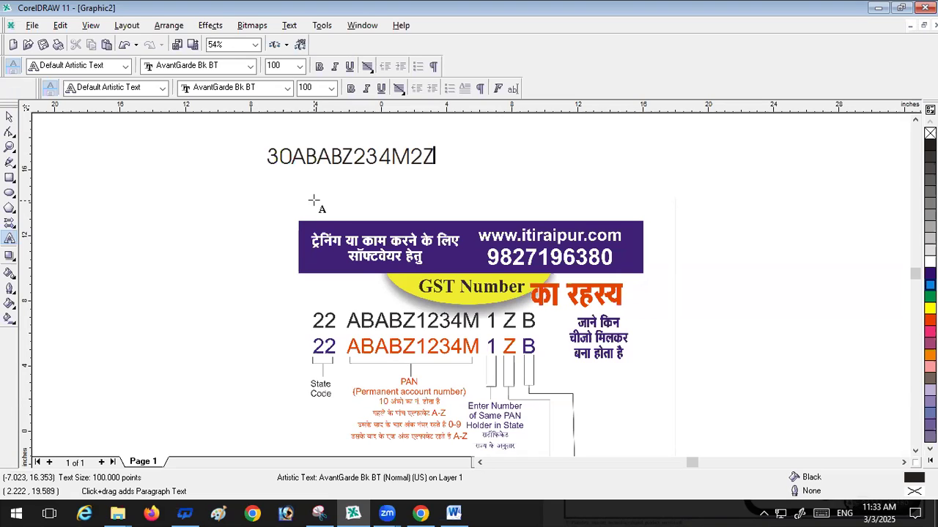
pyautogui.write('B')
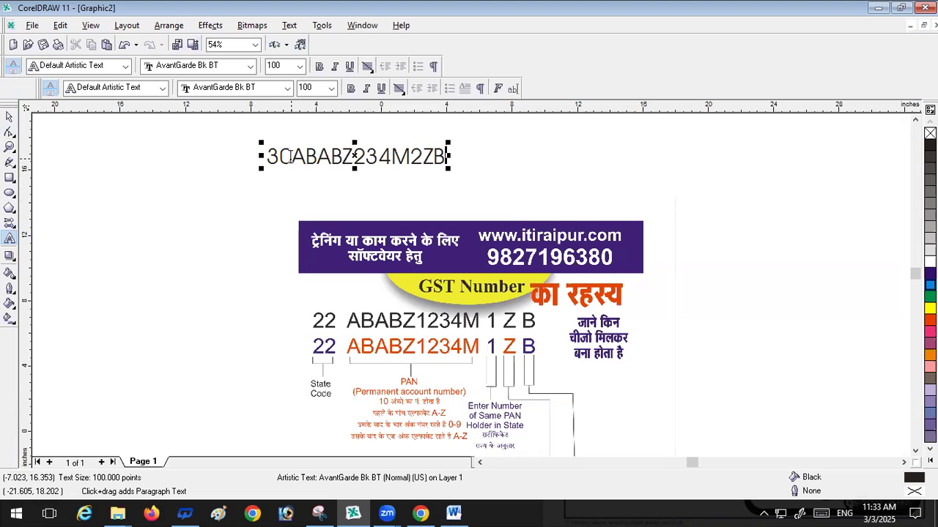
# Color the state code 30 red and the PAN part of the sample GST number yellow
pyautogui.moveTo(292, 157); pyautogui.dragTo(261, 155)
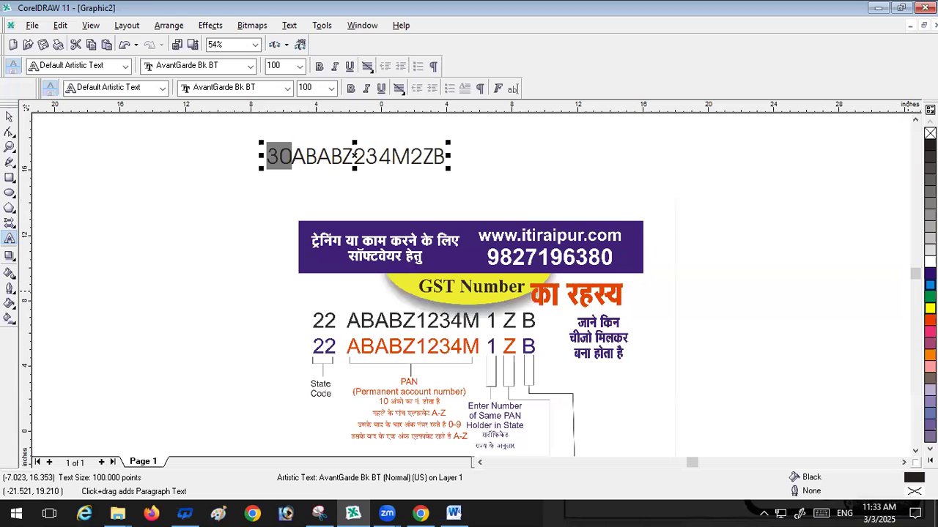
pyautogui.click(929, 319)
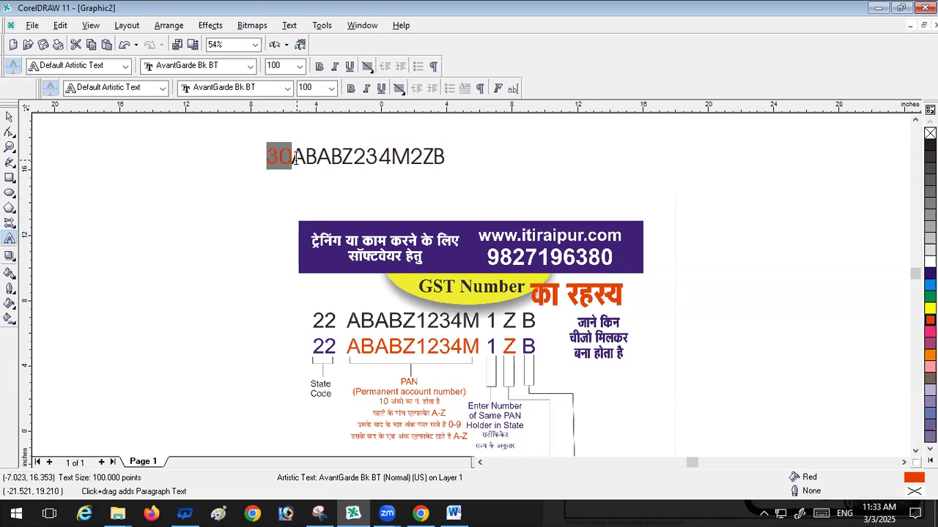
pyautogui.moveTo(293, 158); pyautogui.dragTo(317, 158)
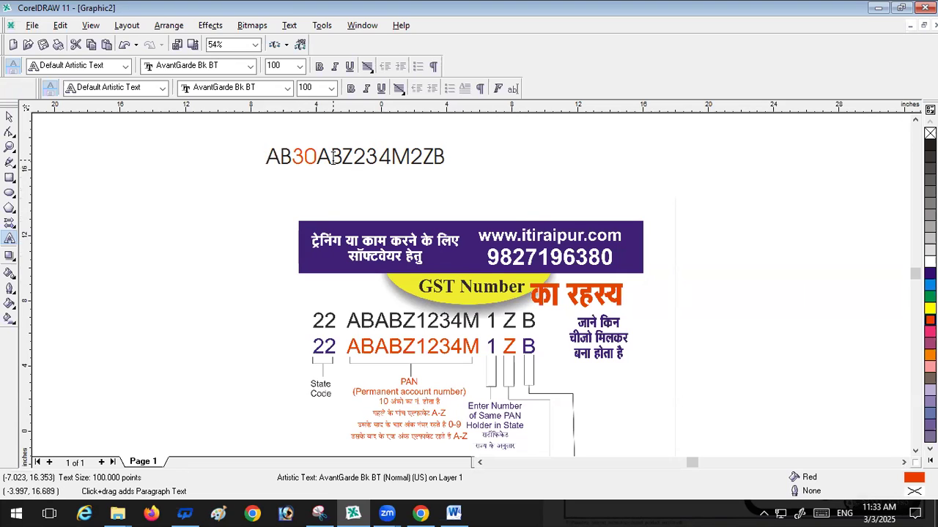
pyautogui.hotkey('ctrl', 'z')
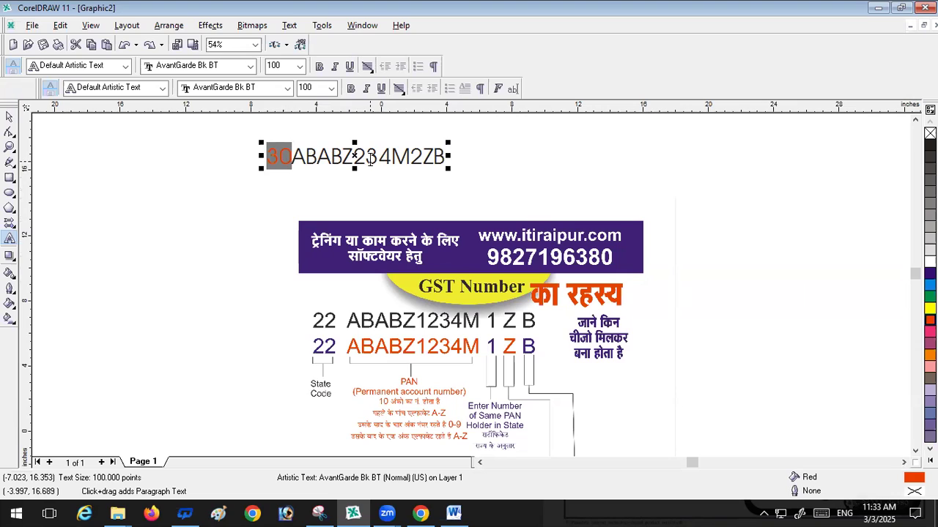
pyautogui.click(409, 157)
pyautogui.moveTo(409, 157); pyautogui.dragTo(296, 157)
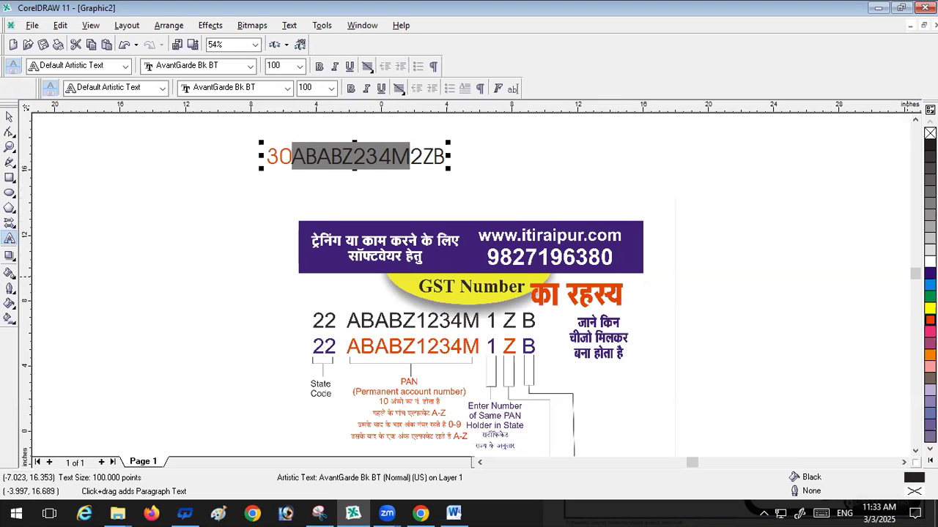
pyautogui.click(930, 308)
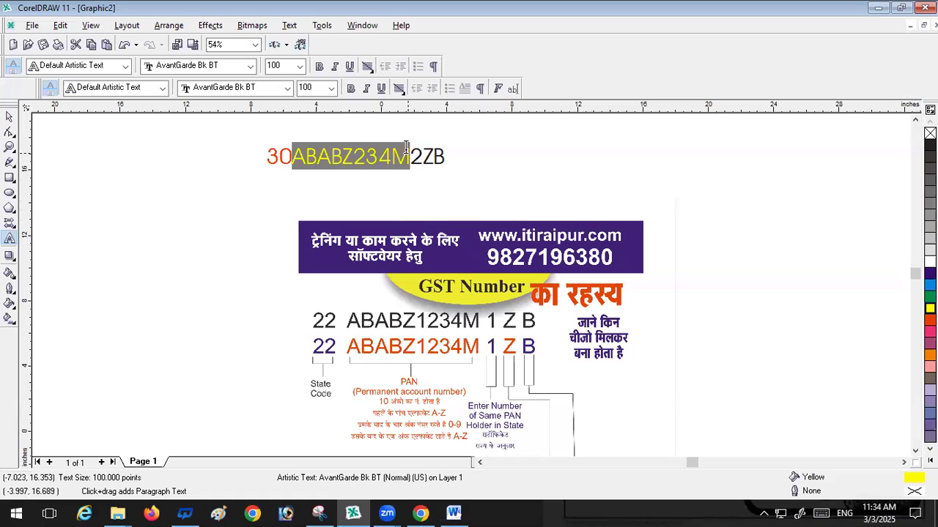
# Color the digit 2 after the PAN part magenta and delete the whole sample GST number text
pyautogui.moveTo(423, 158); pyautogui.dragTo(412, 160)
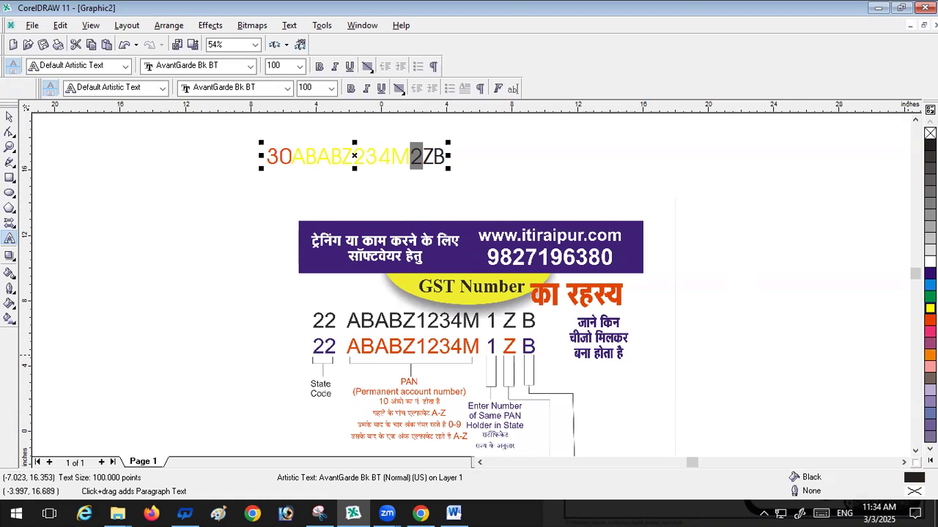
pyautogui.click(930, 331)
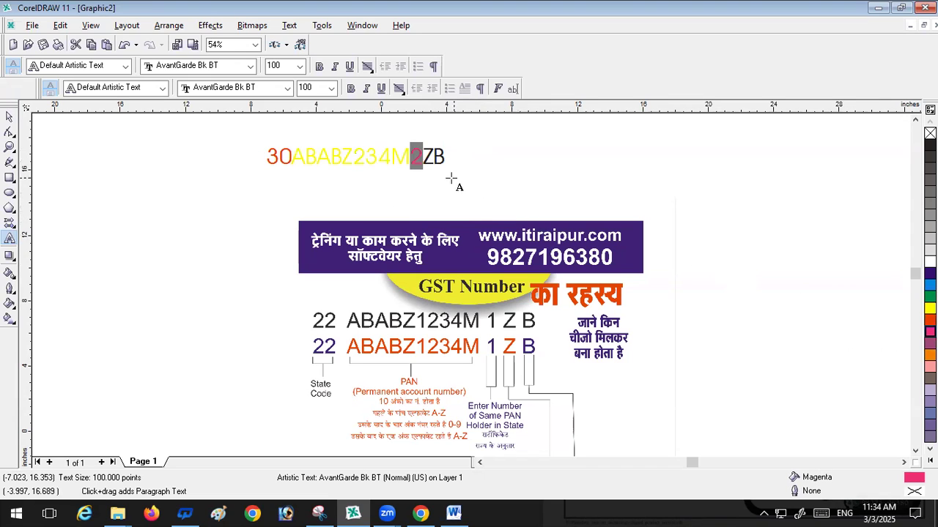
pyautogui.click(9, 118)
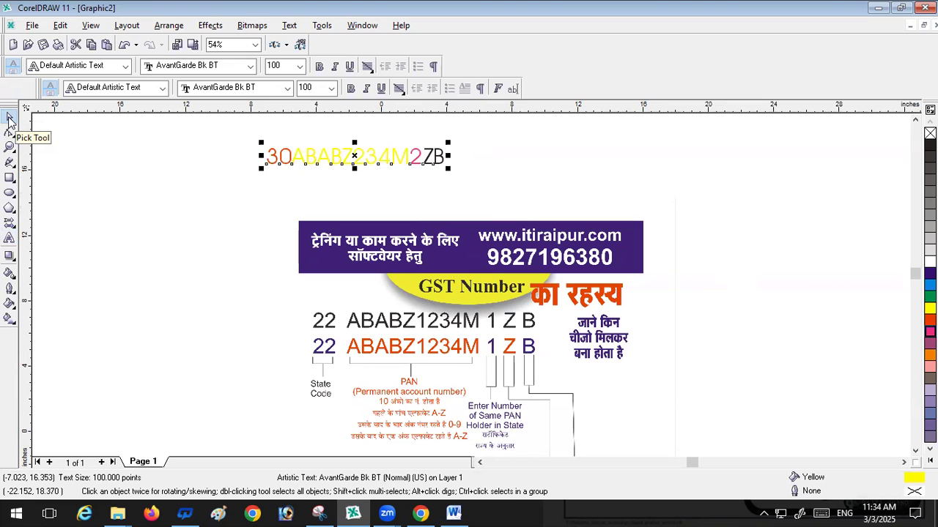
pyautogui.press('Delete')
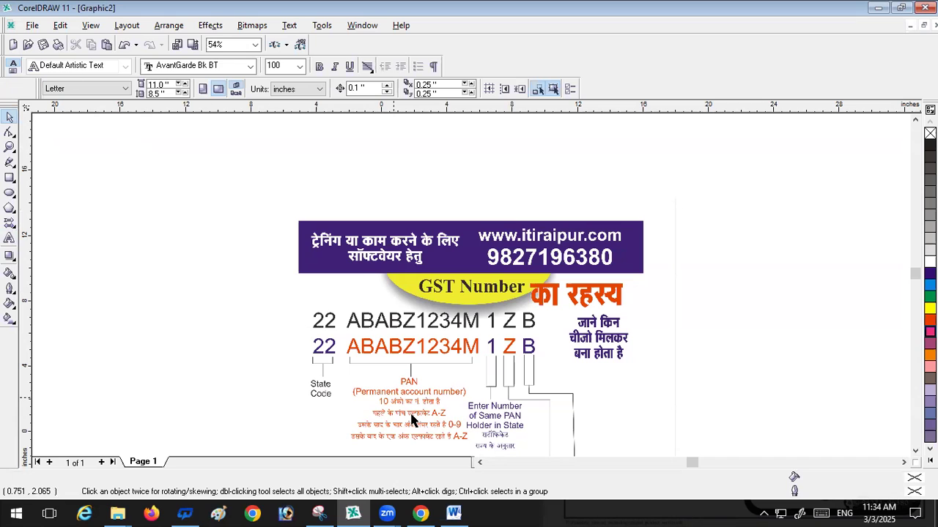
# Switch to Chrome, review the first states and codes in the ClearTax GST state code table, and return to CorelDRAW
pyautogui.moveTo(422, 513)
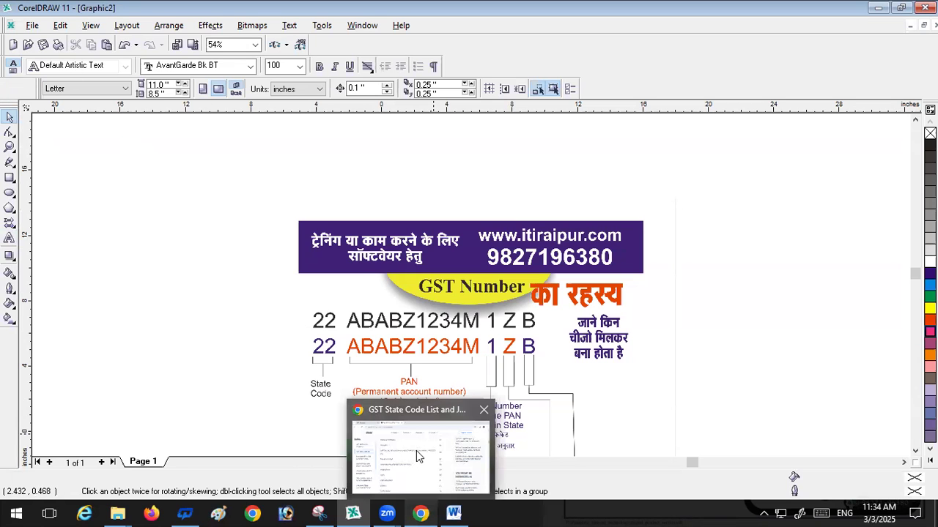
pyautogui.scroll(4, 267, 391)
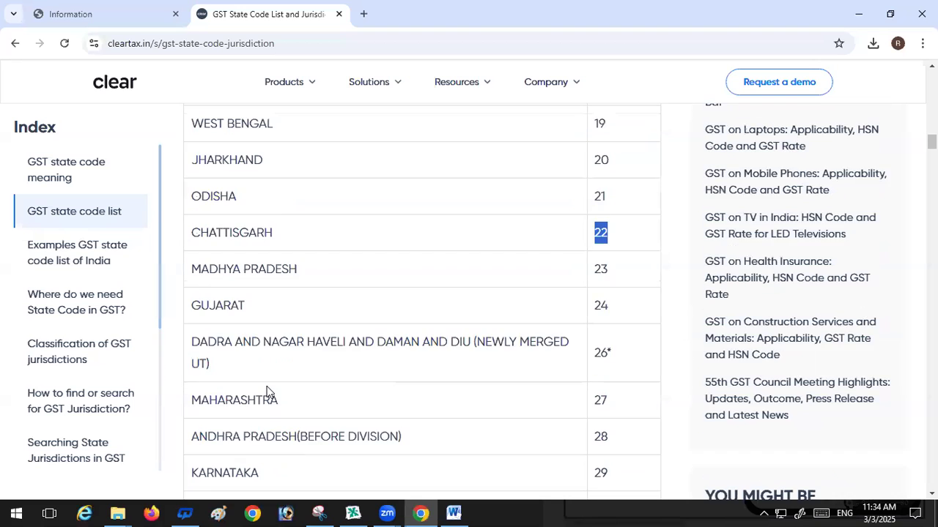
pyautogui.scroll(1, 267, 391)
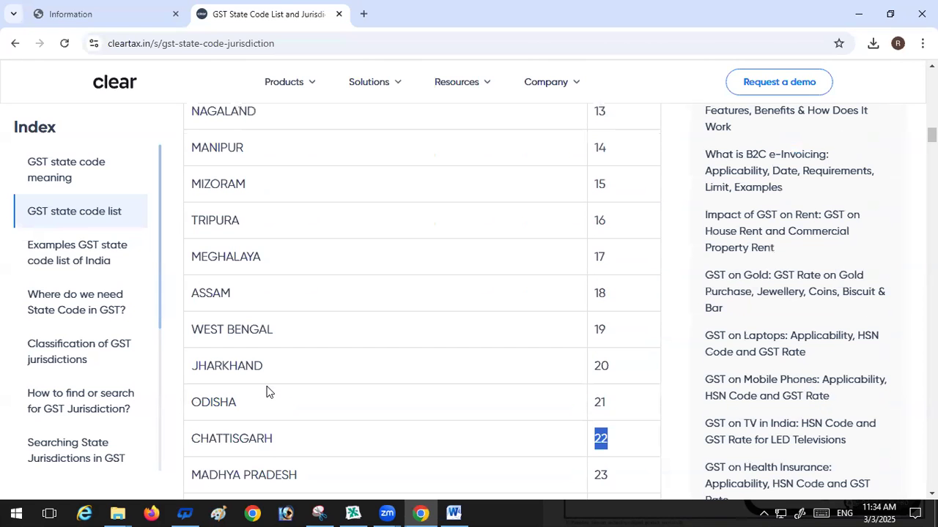
pyautogui.scroll(7, 281, 182)
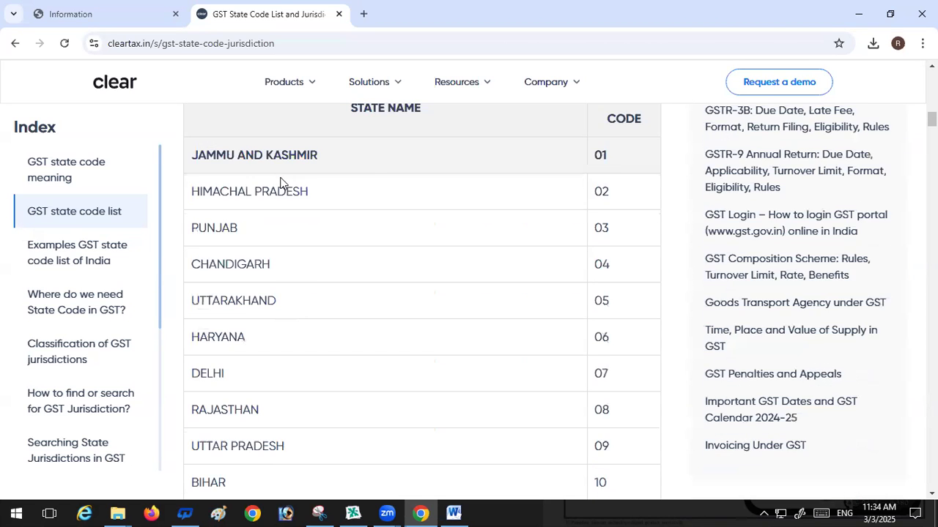
pyautogui.scroll(1, 280, 182)
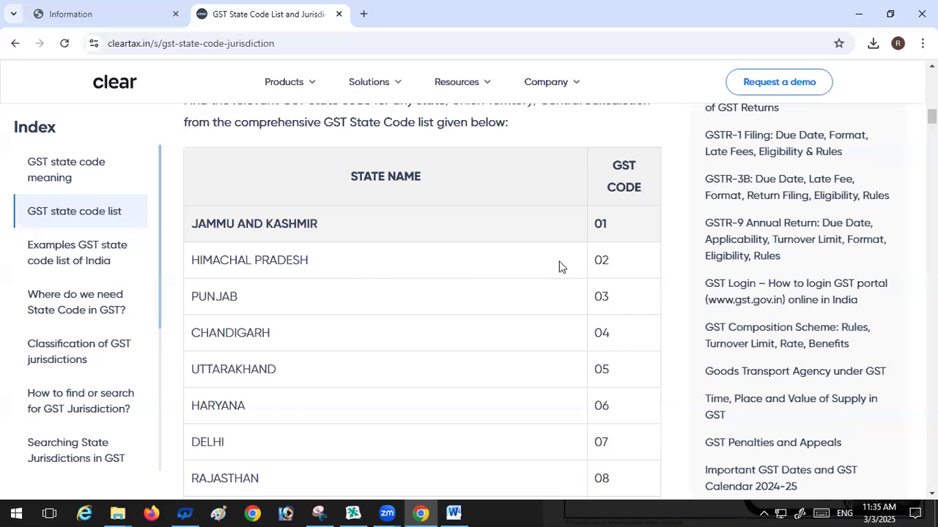
pyautogui.click(353, 513)
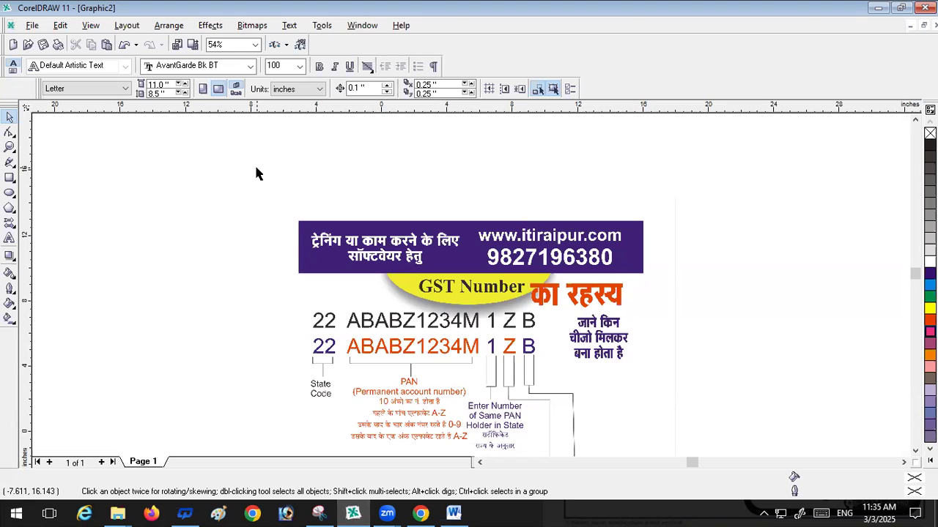
pyautogui.click(428, 512)
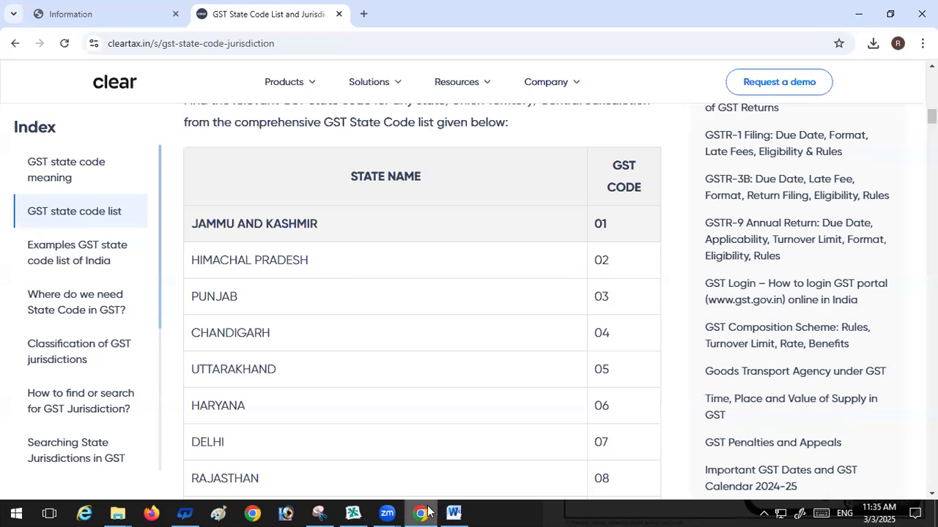
pyautogui.click(355, 512)
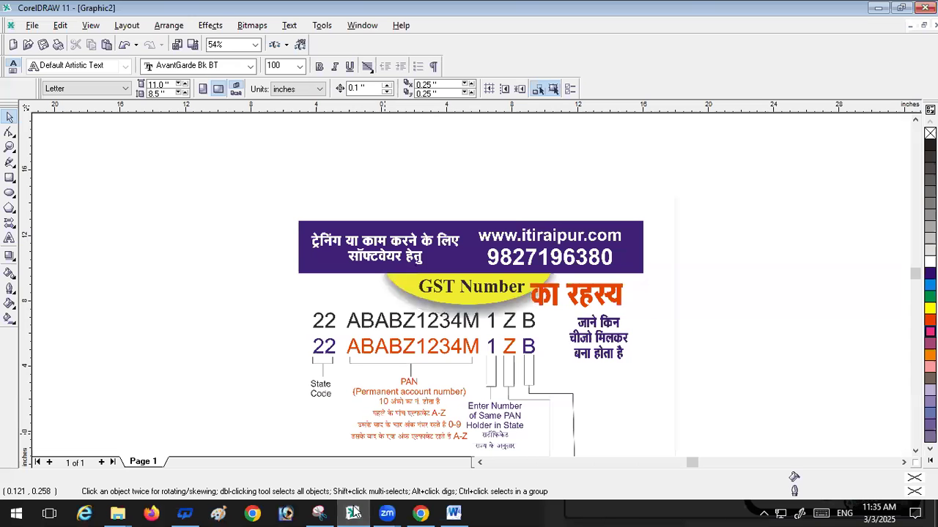
# Add artistic text above the purple banner with a sample GST number: state code 02, a made-up PAN part and the ending 1ZB
pyautogui.click(10, 238)
pyautogui.click(264, 170)
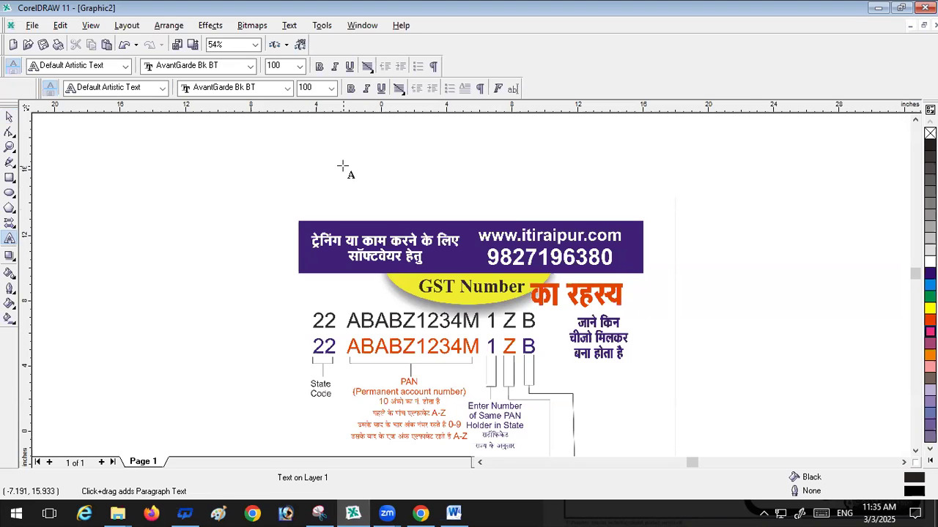
pyautogui.write('02')
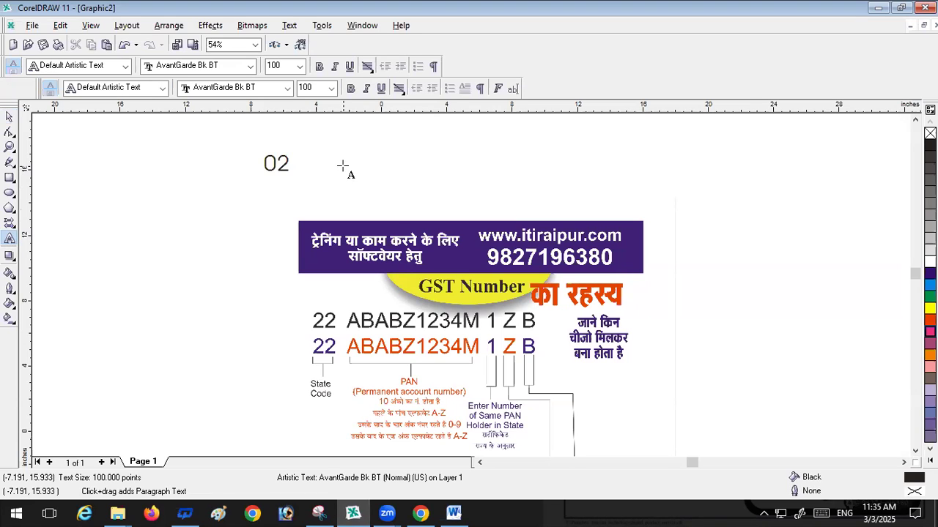
pyautogui.write('BGAST')
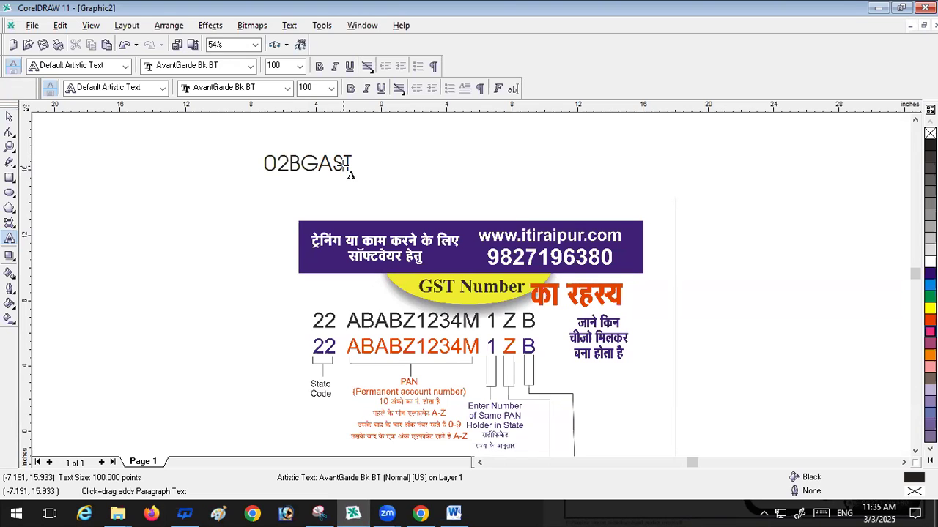
pyautogui.write('2456')
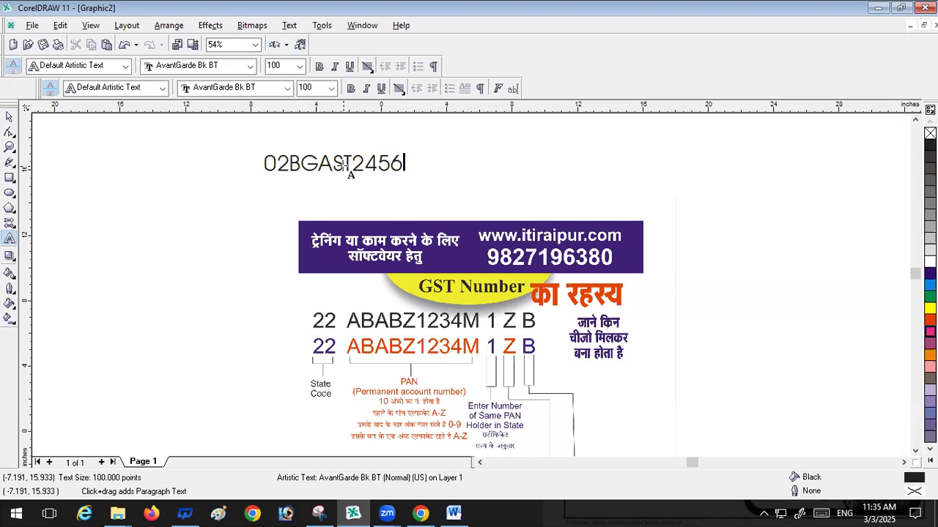
pyautogui.write('M')
pyautogui.write('1ZB')
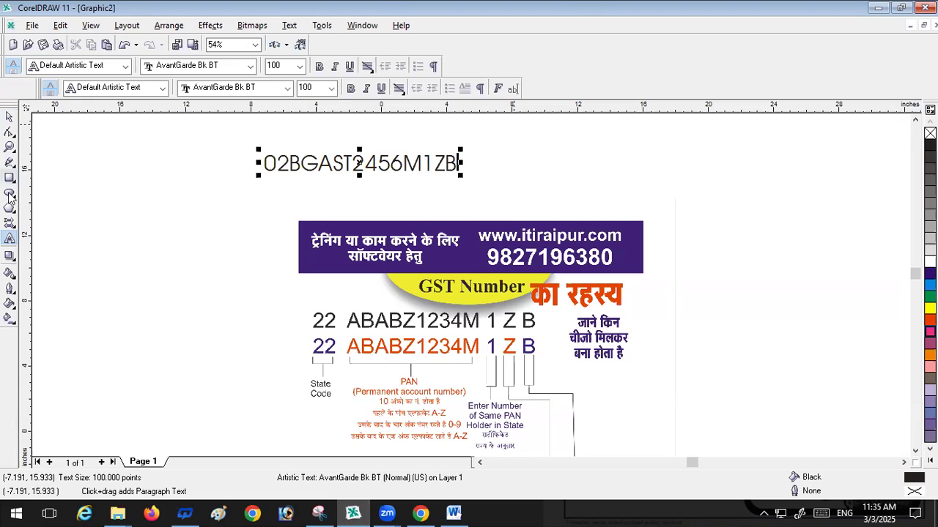
# Compare the new number's state code 02 with the table in Chrome, then highlight its PAN letters and the digit 1 in CorelDRAW
pyautogui.moveTo(289, 164); pyautogui.dragTo(262, 165)
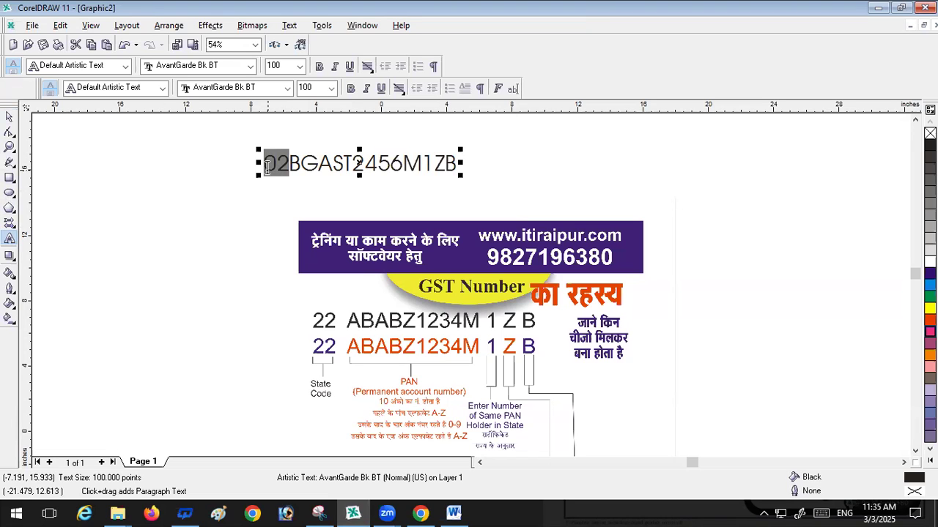
pyautogui.click(421, 513)
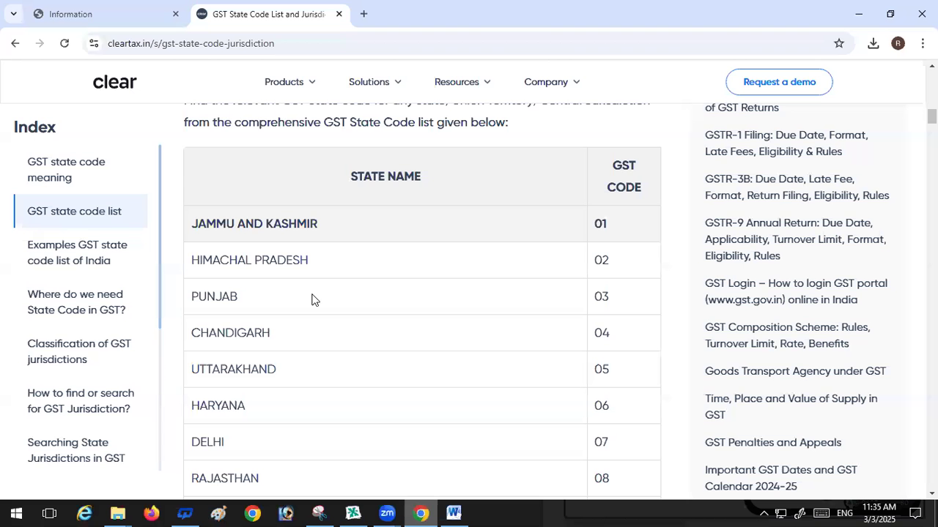
pyautogui.click(453, 513)
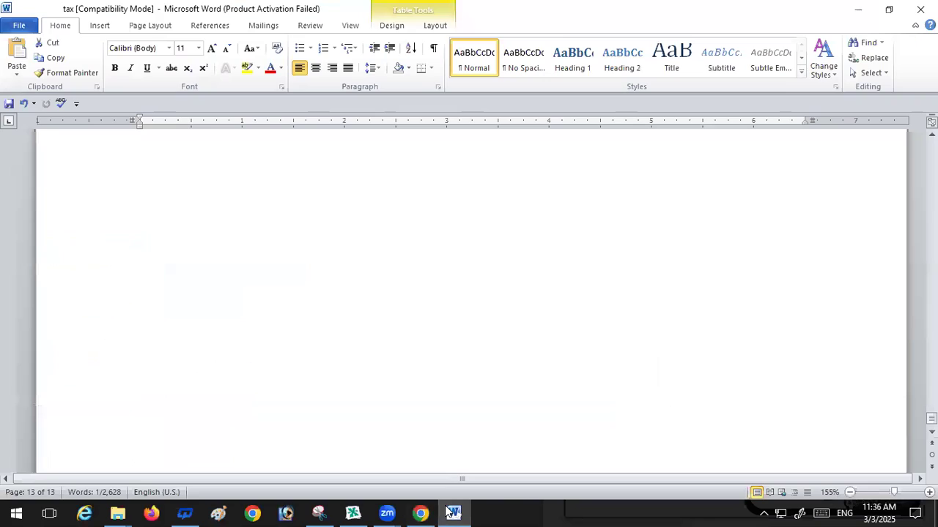
pyautogui.click(353, 513)
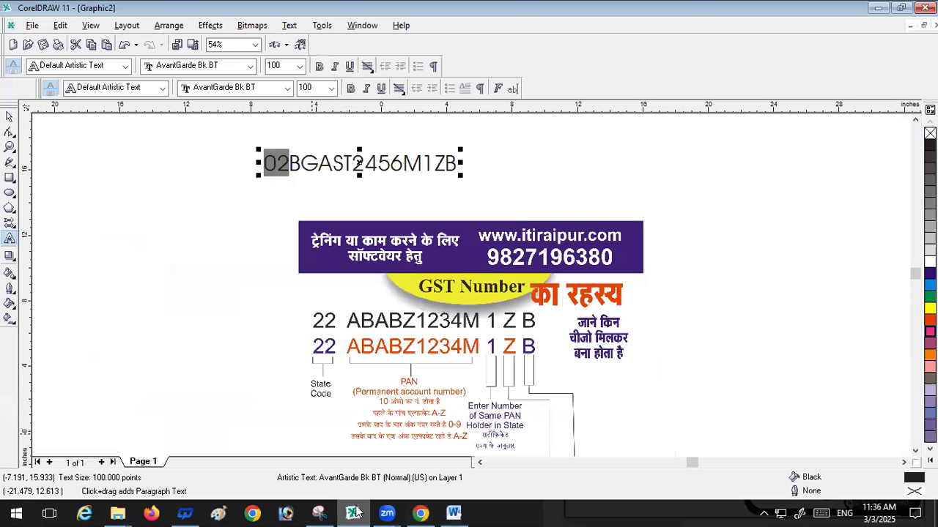
pyautogui.click(313, 163)
pyautogui.moveTo(300, 163); pyautogui.dragTo(356, 167)
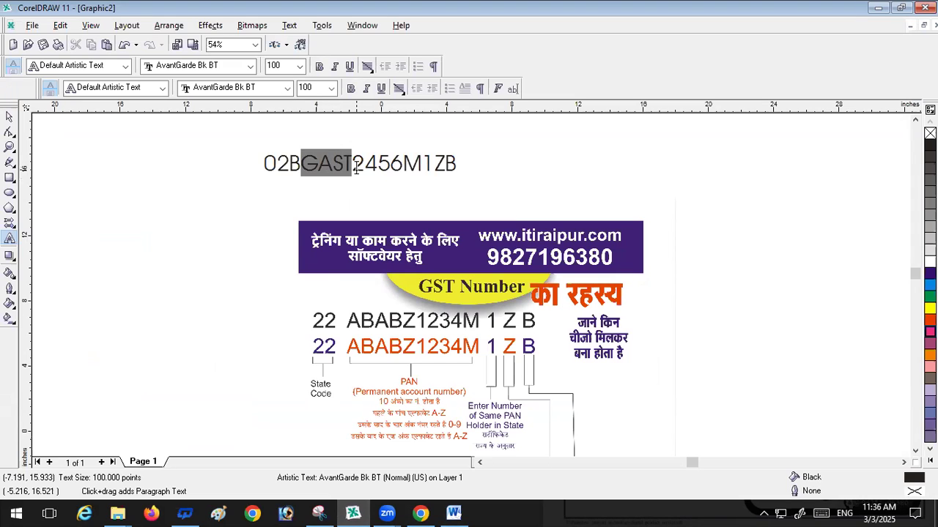
pyautogui.click(361, 167)
pyautogui.moveTo(359, 165); pyautogui.dragTo(422, 161)
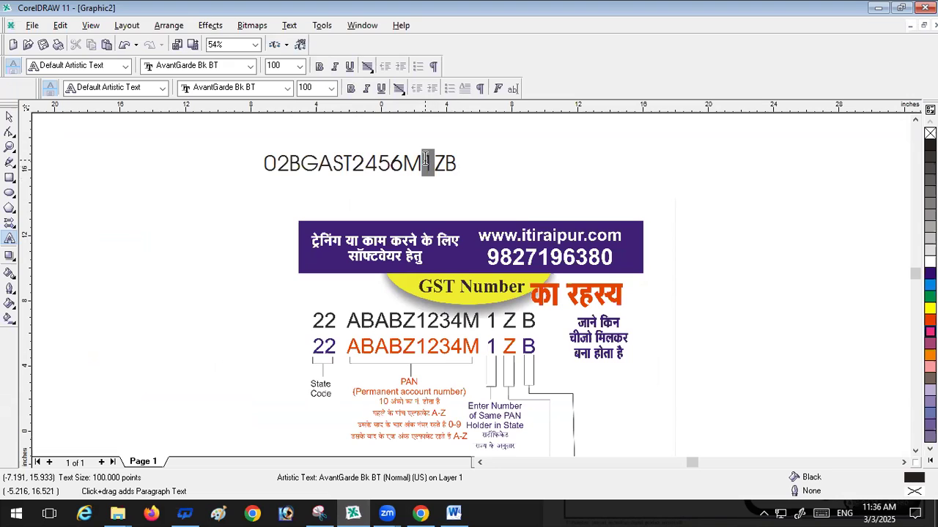
# Finish editing the sample GST number text and select the GST number diagram image below it
pyautogui.click(10, 117)
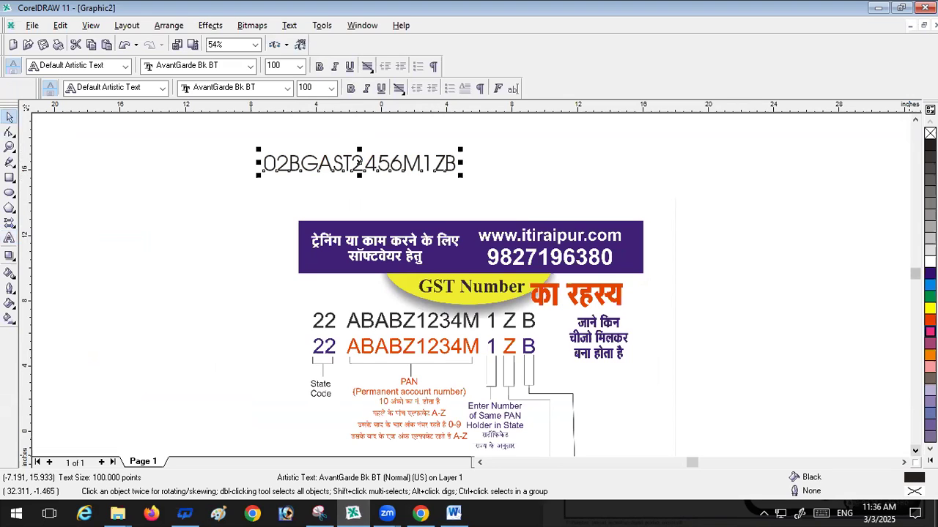
pyautogui.scroll(-3, 542, 294)
pyautogui.click(540, 289)
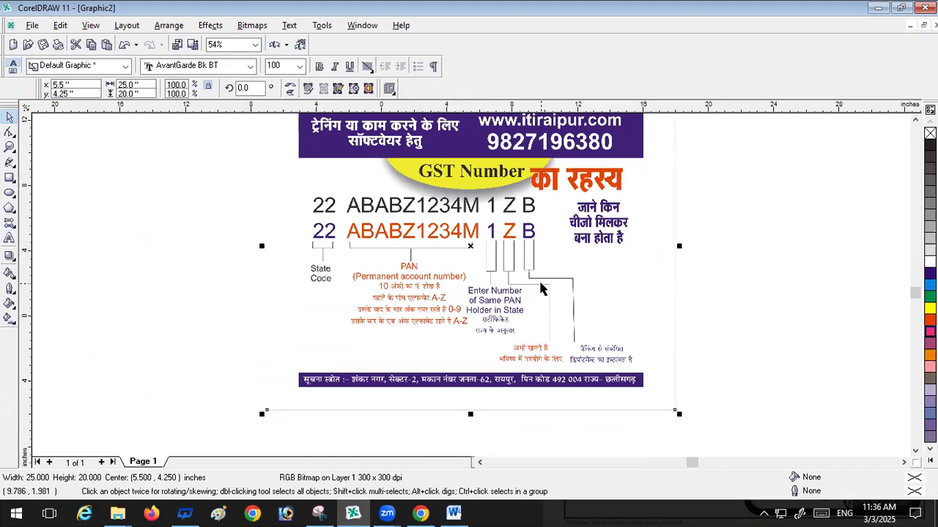
# Switch to the tax document in Word and look over its final section on using the GST chart
pyautogui.hotkey('alt', 'Tab')
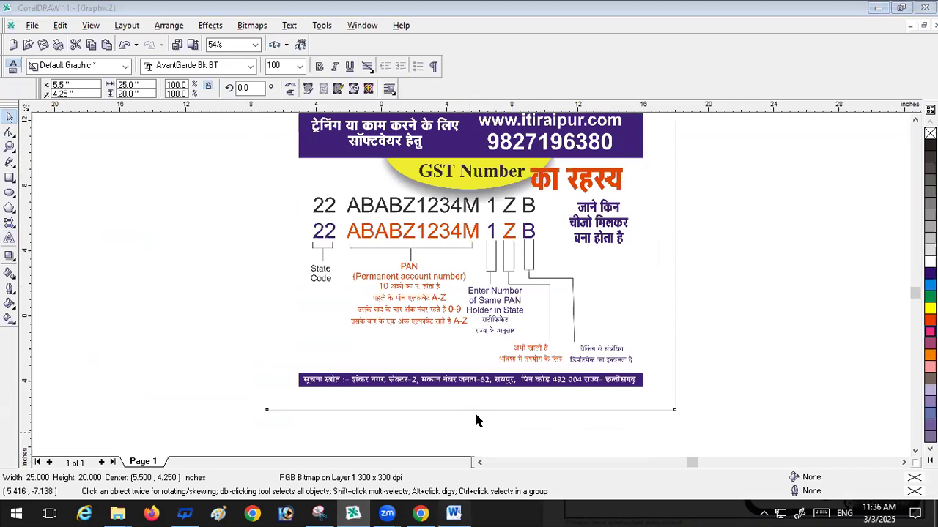
pyautogui.click(740, 276)
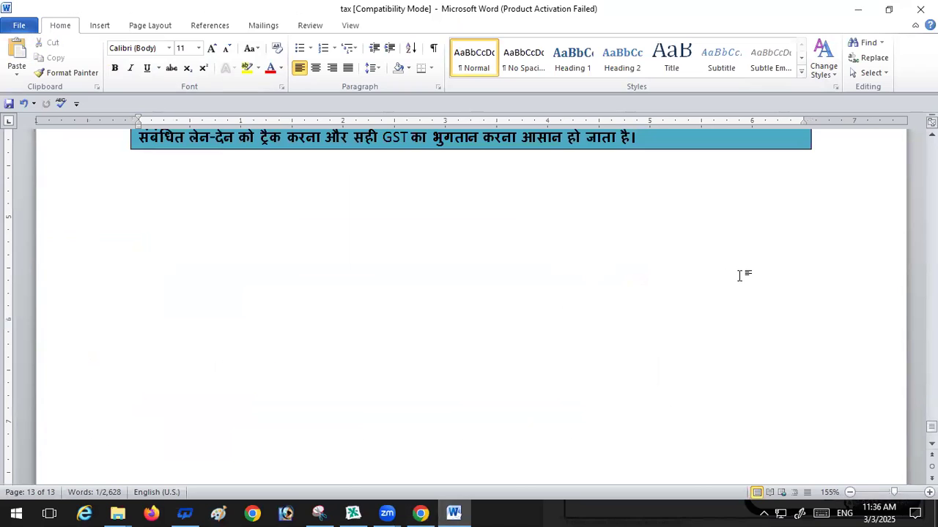
pyautogui.scroll(3, 741, 276)
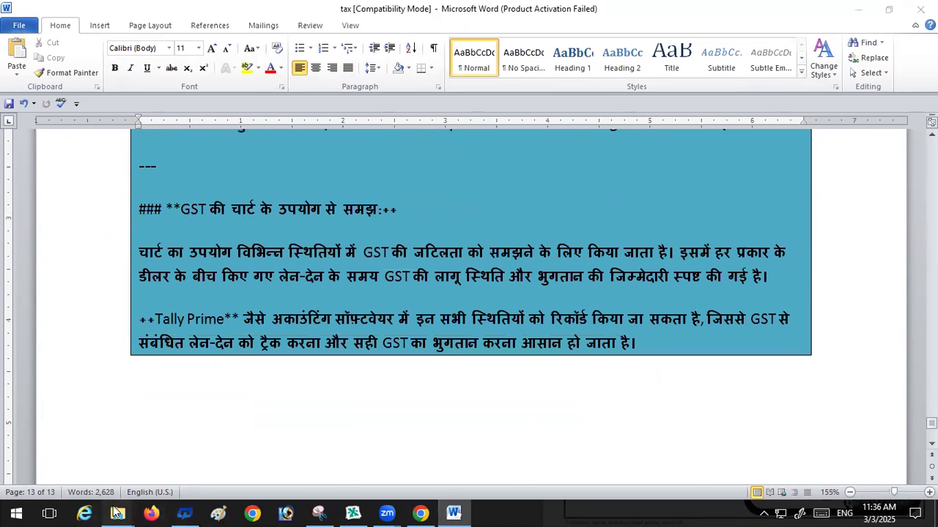
# Switch to File Explorer and open the Tally_Prime_GST Word document from the Downloads folder
pyautogui.moveTo(117, 513)
pyautogui.click(193, 461)
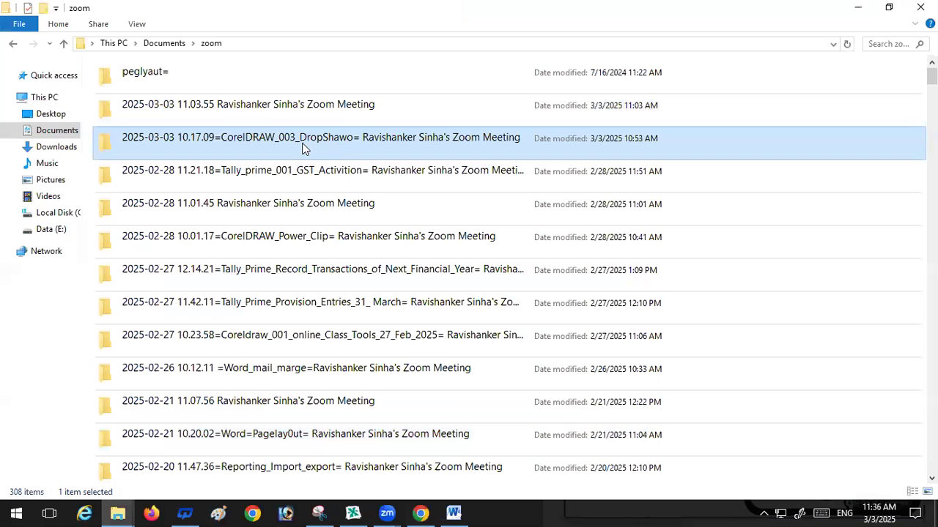
pyautogui.click(67, 147)
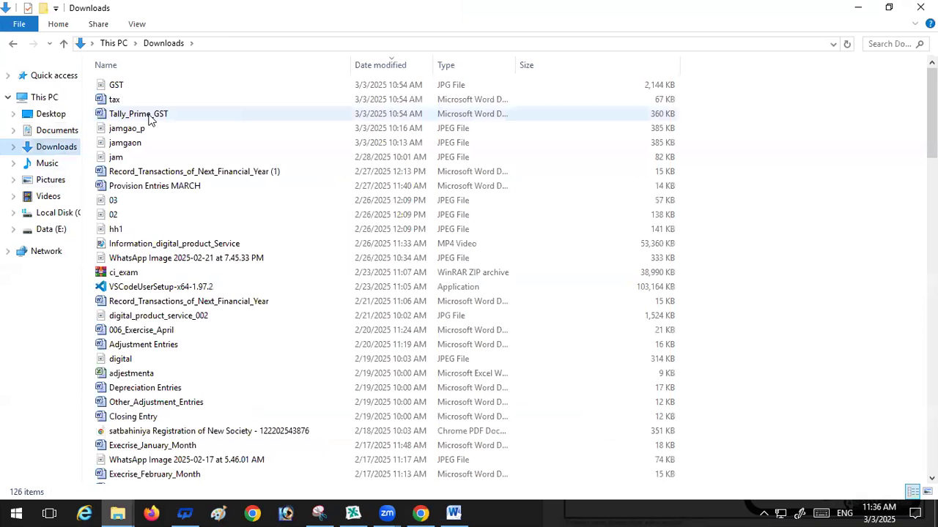
pyautogui.doubleClick(150, 115)
# Look over the GST number diagram and first transactions in Tally_Prime_GST, and enable editing of the protected document
pyautogui.scroll(-2, 641, 256)
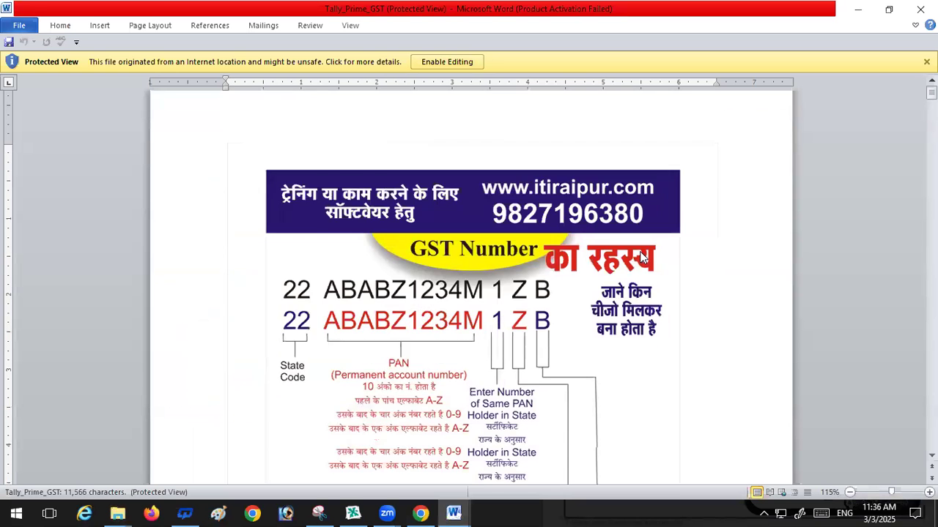
pyautogui.scroll(-5, 641, 256)
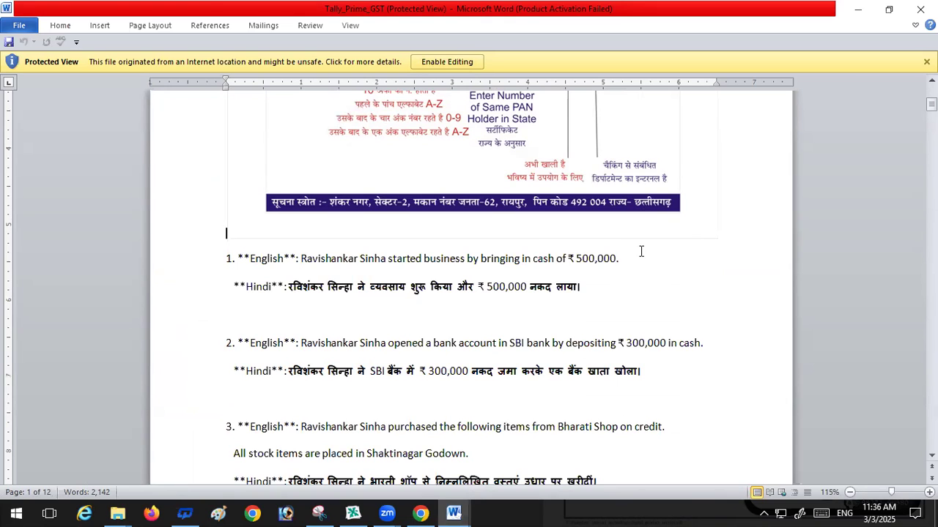
pyautogui.click(477, 63)
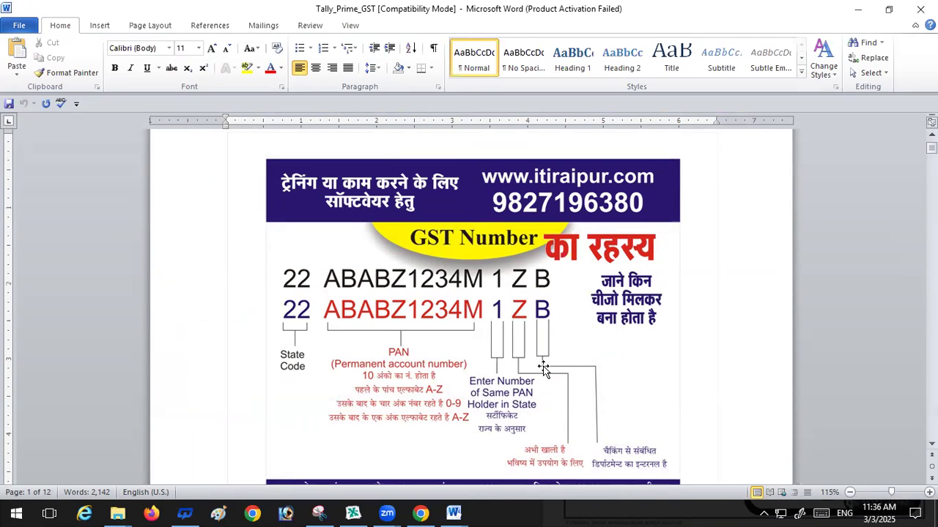
pyautogui.scroll(-2, 557, 366)
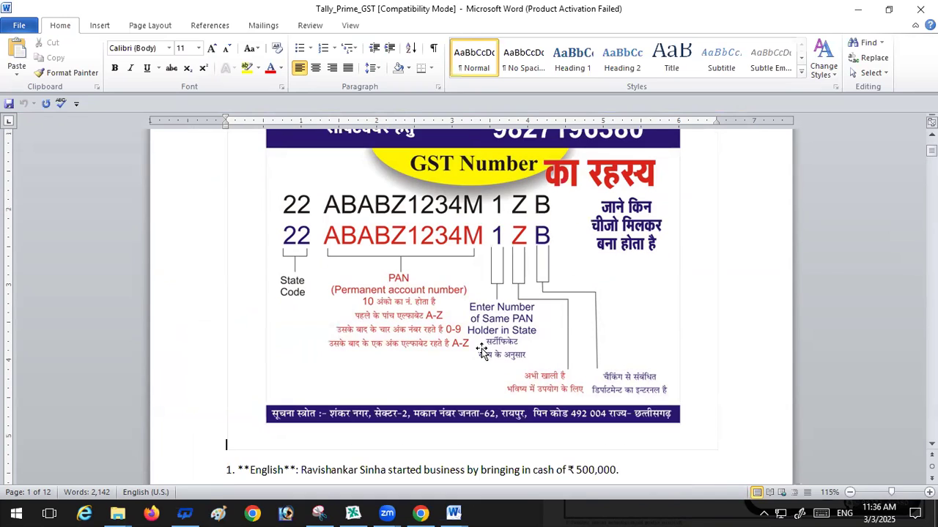